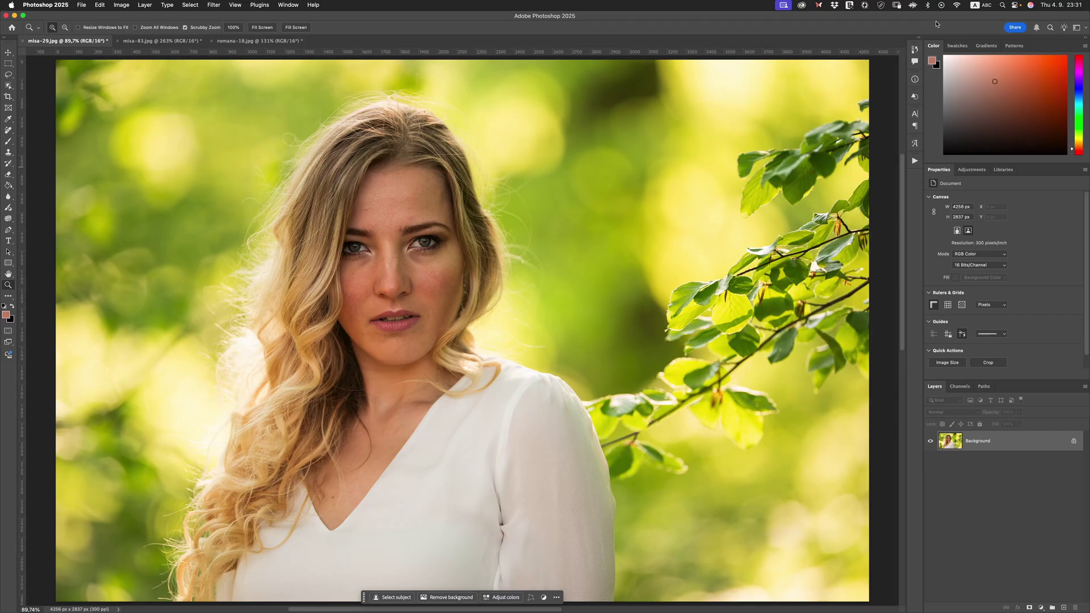
# Zoom in and out on the portrait's face to inspect the orange patch on her cheek
pyautogui.keyDown('alt'); pyautogui.click(487, 250); pyautogui.keyUp('alt')
pyautogui.moveTo(487, 250); pyautogui.dragTo(506, 257)
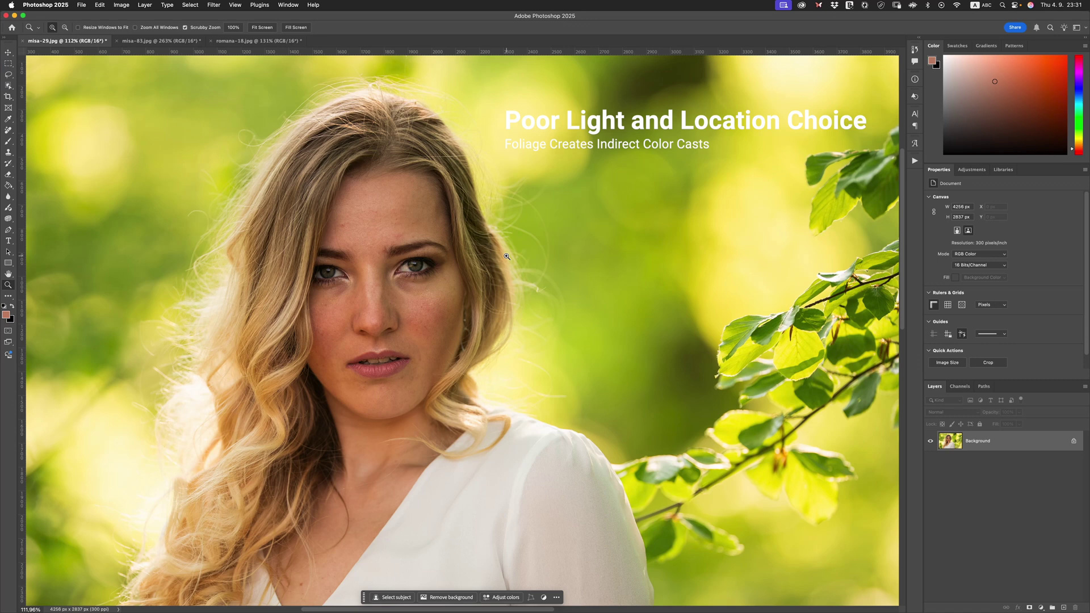
pyautogui.moveTo(284, 247)
pyautogui.mouseDown()
pyautogui.moveTo(309, 247)
pyautogui.moveTo(285, 255)
pyautogui.mouseUp()
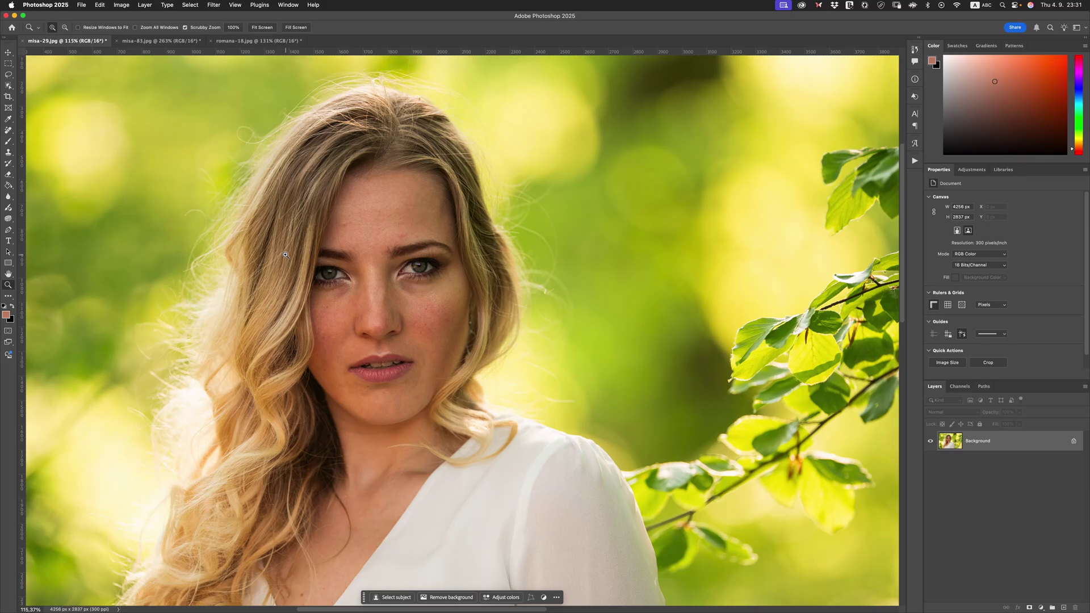
pyautogui.moveTo(372, 267); pyautogui.dragTo(348, 272)
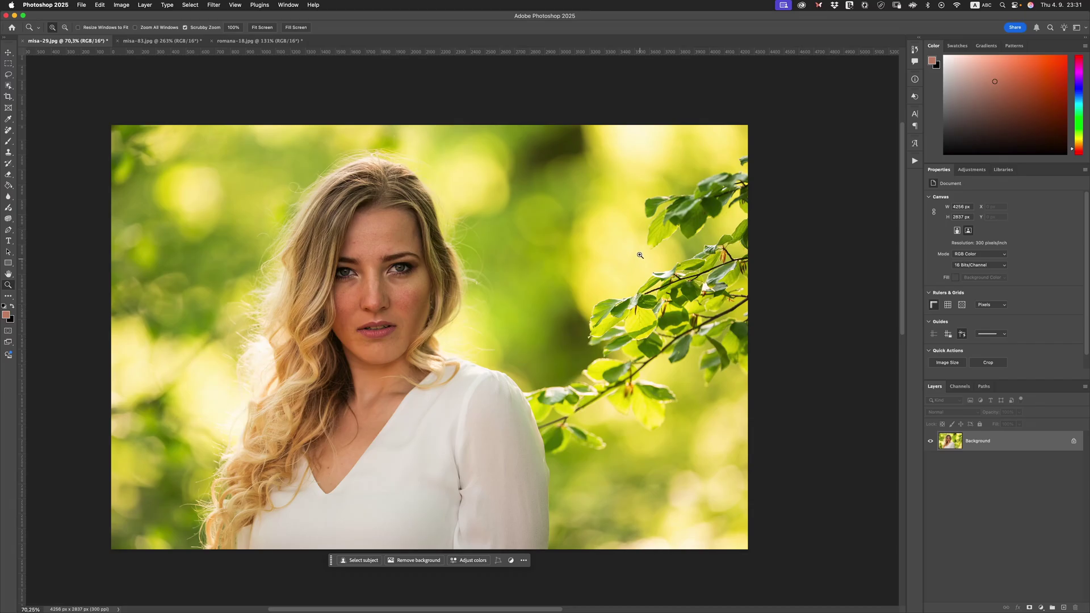
pyautogui.moveTo(553, 167); pyautogui.dragTo(691, 397)
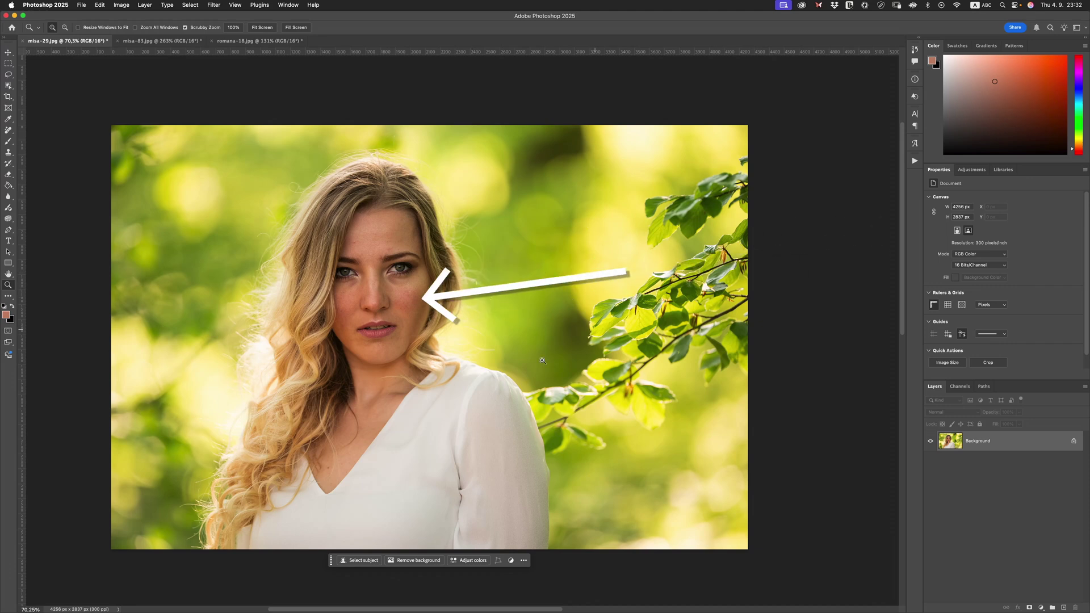
pyautogui.moveTo(399, 242); pyautogui.dragTo(426, 237)
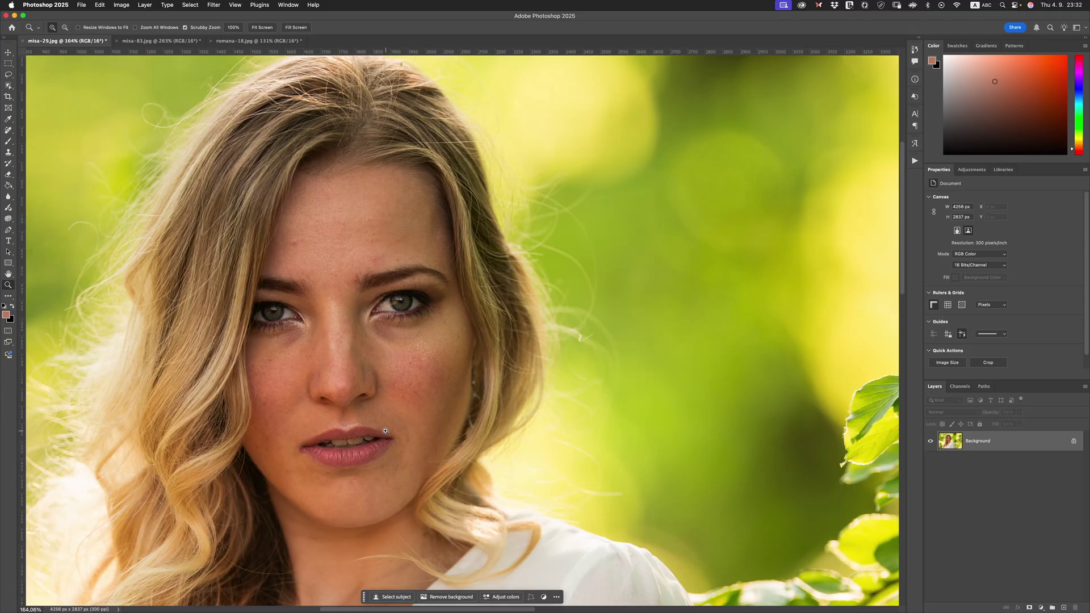
pyautogui.scroll(-5, 377, 372)
pyautogui.moveTo(378, 371); pyautogui.dragTo(361, 381)
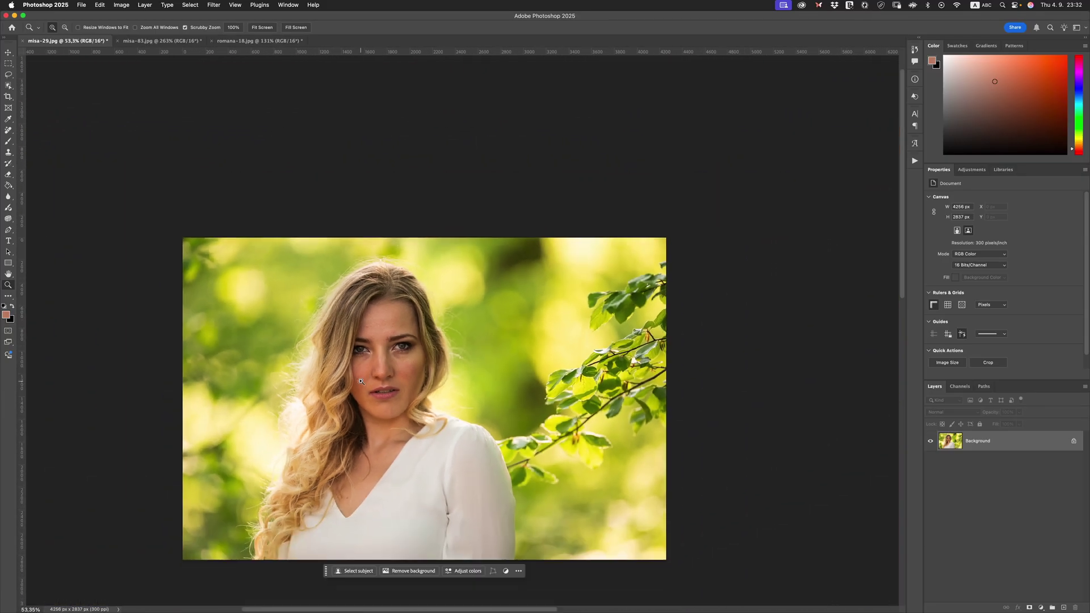
pyautogui.moveTo(364, 351); pyautogui.dragTo(395, 355)
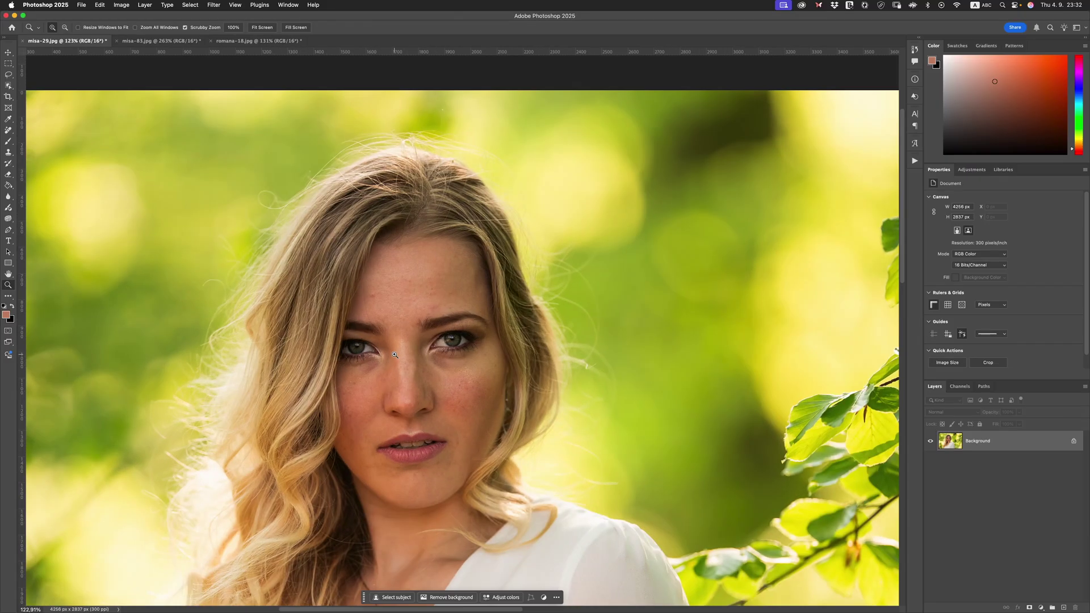
pyautogui.scroll(-5, 391, 355)
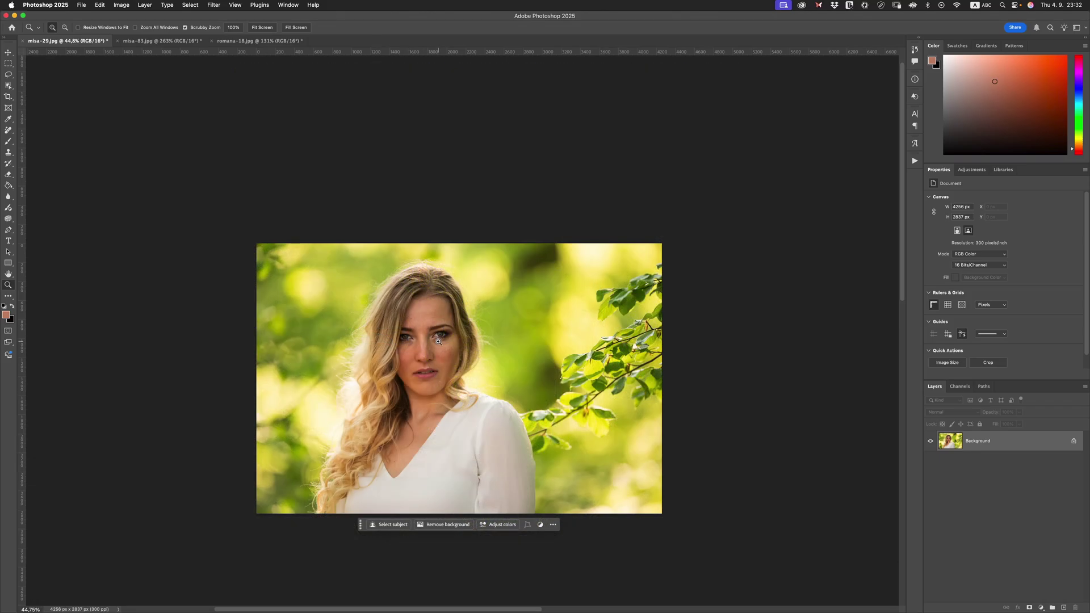
pyautogui.moveTo(439, 342); pyautogui.dragTo(486, 336)
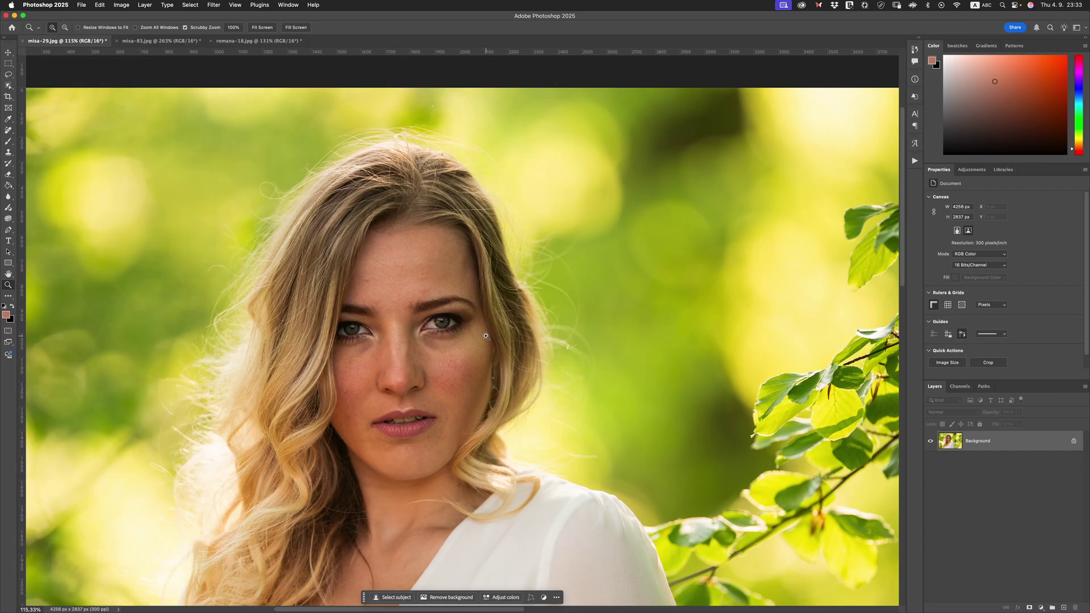
pyautogui.moveTo(486, 336); pyautogui.dragTo(387, 176)
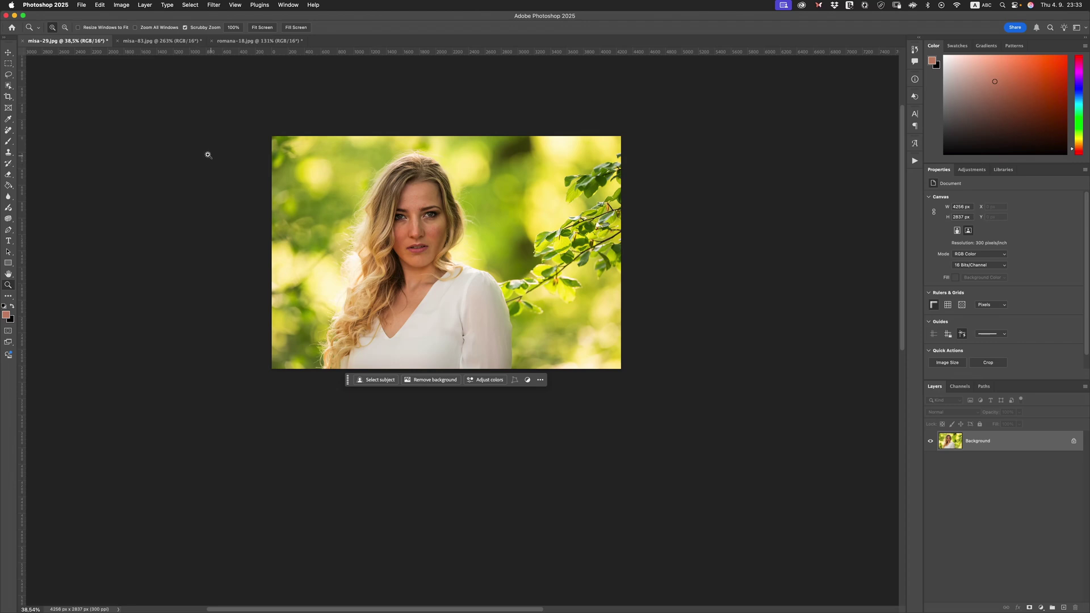
# Switch to romana-18.jpg, then bring the shoot video forward in QuickTime Player
pyautogui.click(253, 41)
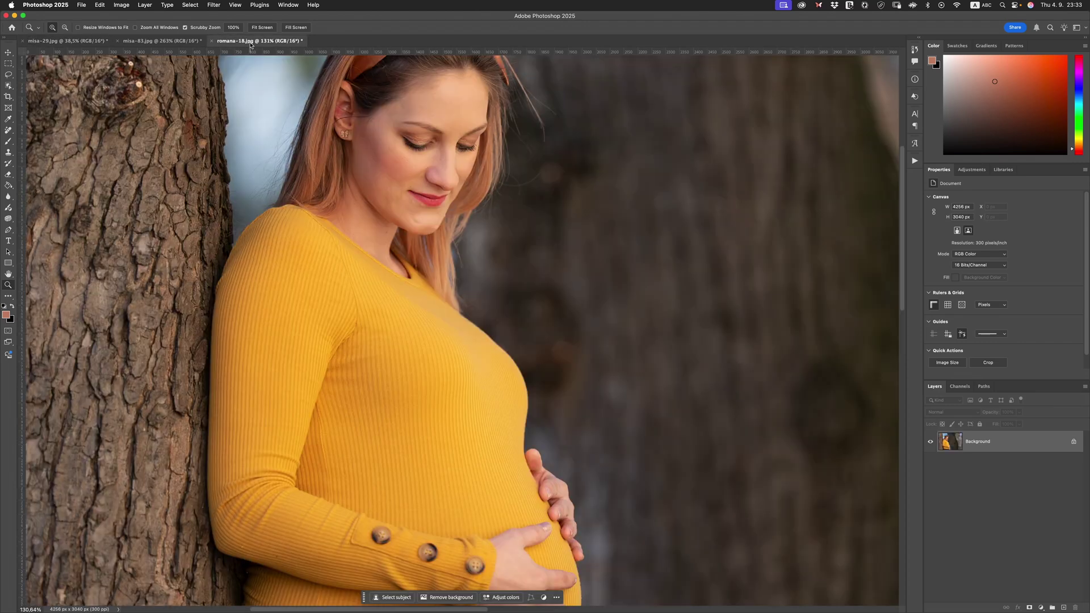
pyautogui.scroll(-2, 467, 297)
pyautogui.scroll(5, 464, 203)
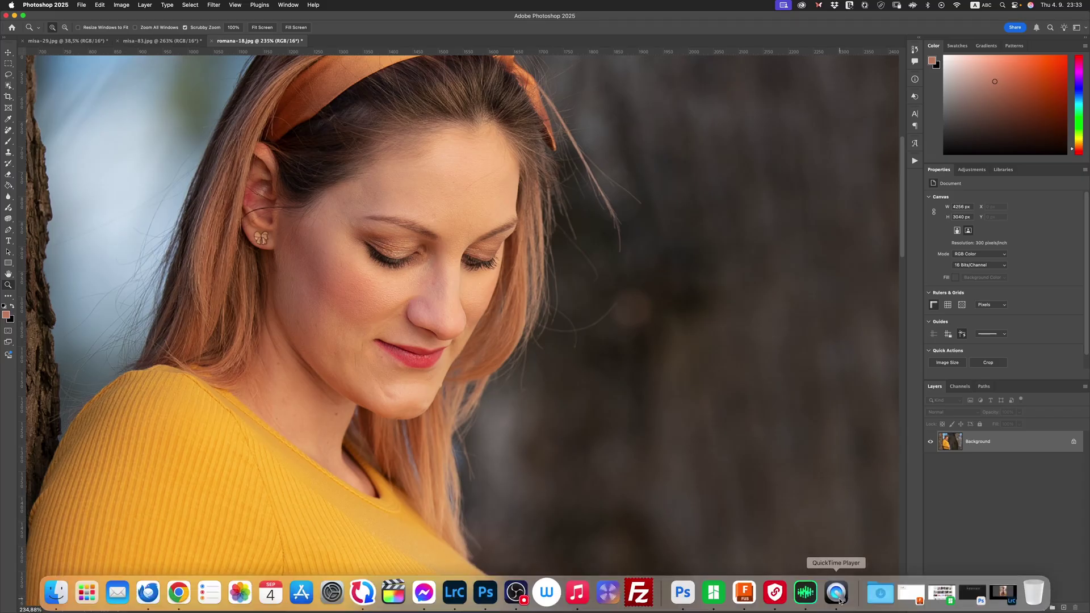
pyautogui.click(841, 602)
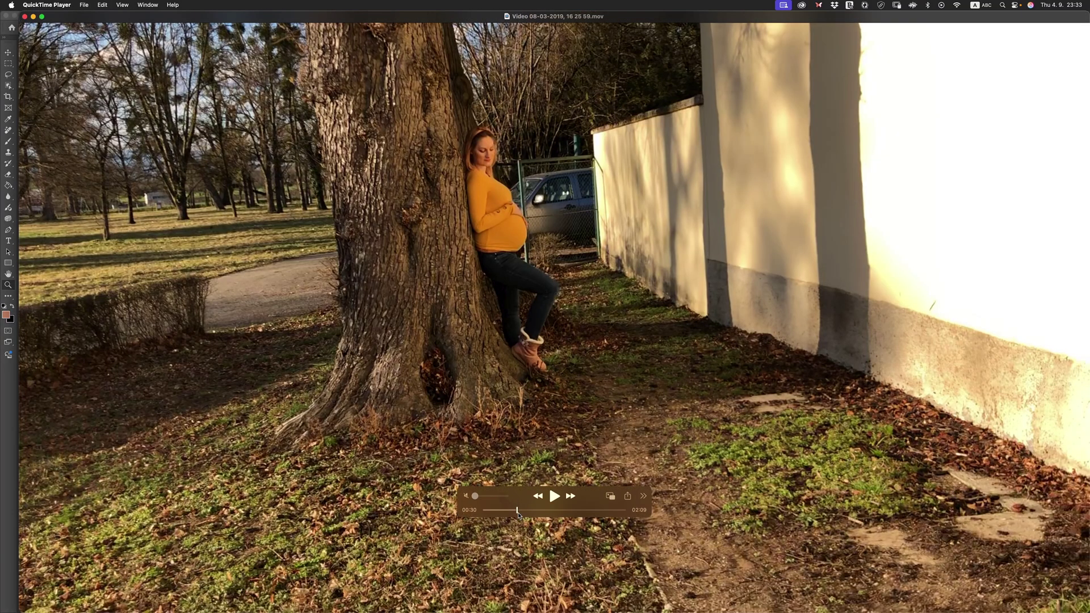
# Replay the shoot video from 00:19, pausing once, and let it run to 00:30
pyautogui.moveTo(517, 514); pyautogui.dragTo(506, 513)
pyautogui.click(555, 496)
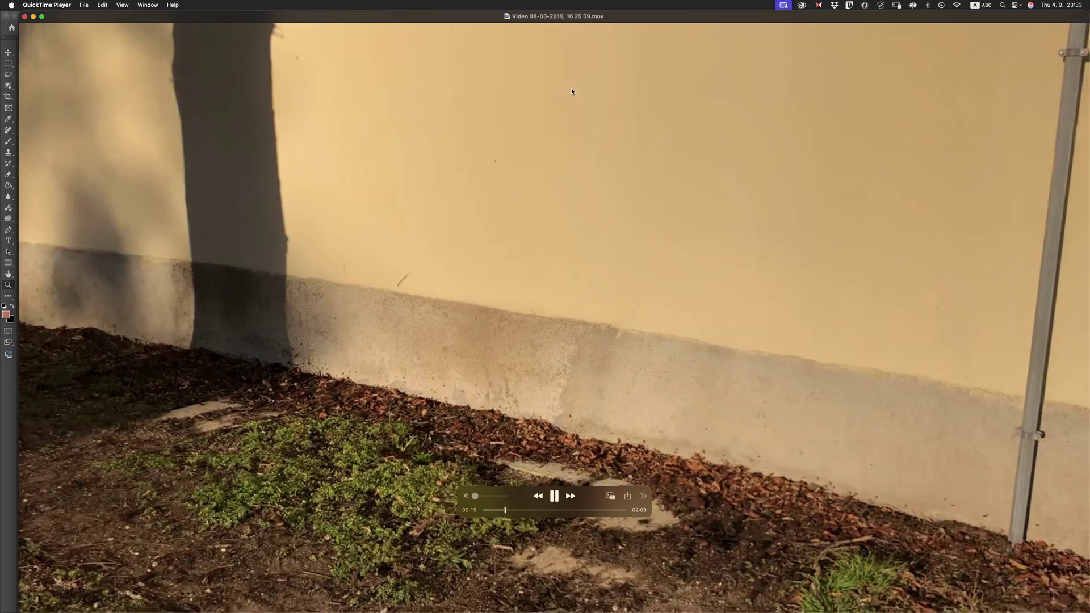
pyautogui.press('space')
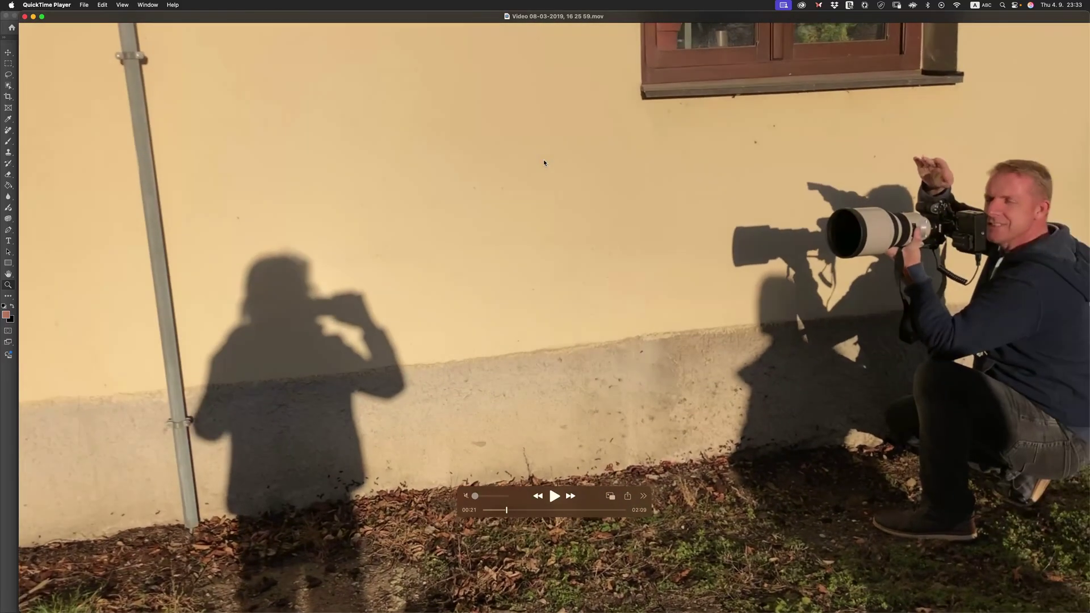
pyautogui.click(554, 497)
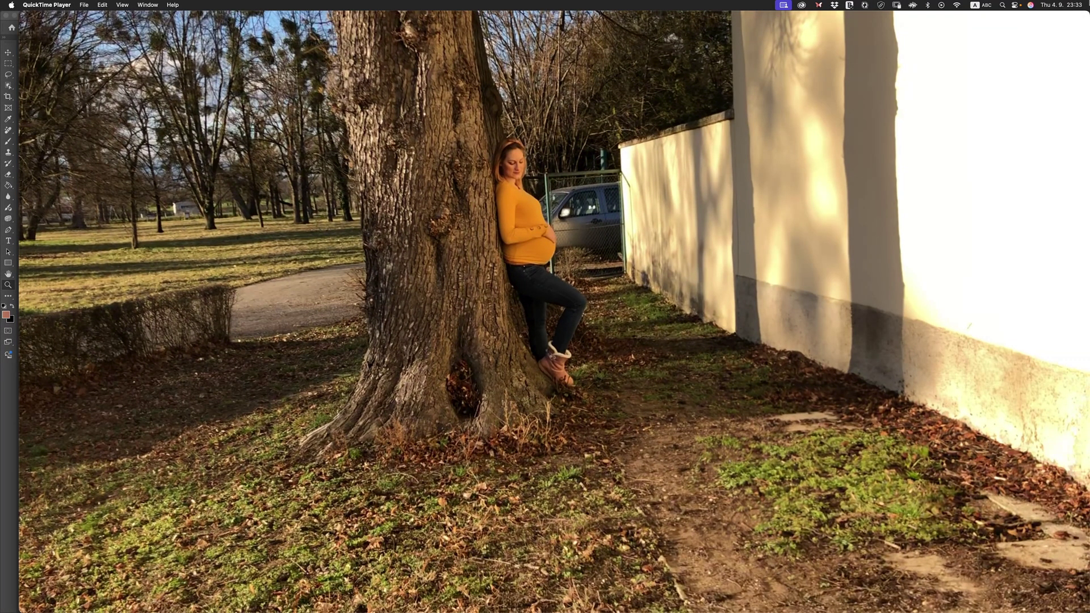
pyautogui.moveTo(961, 53)
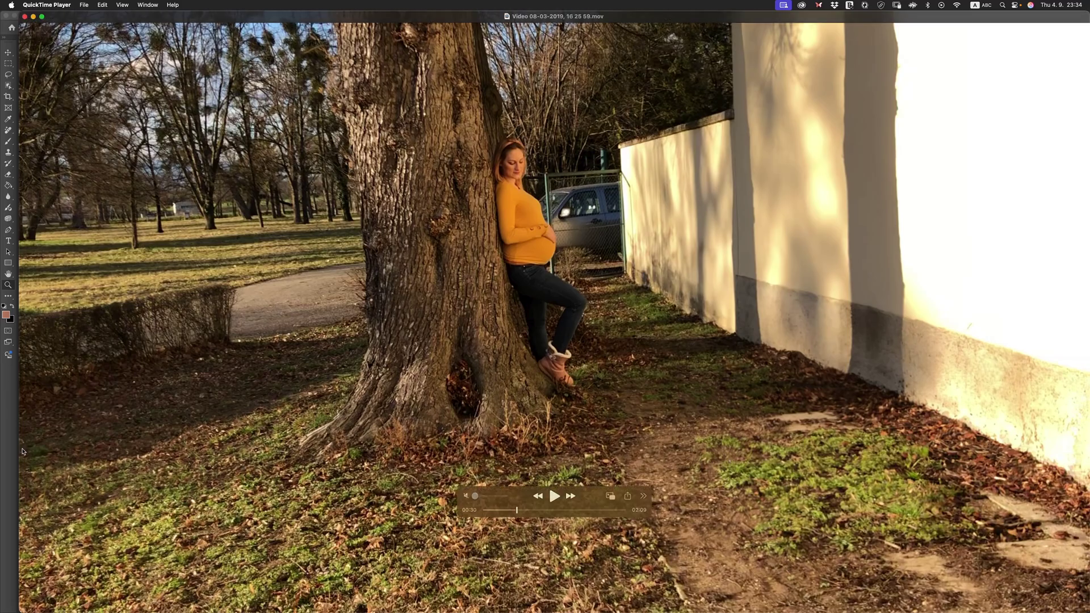
# Back in Photoshop, zoom around romana-18's brow, sweater and face, then switch to misa-83.jpg
pyautogui.moveTo(301, 603)
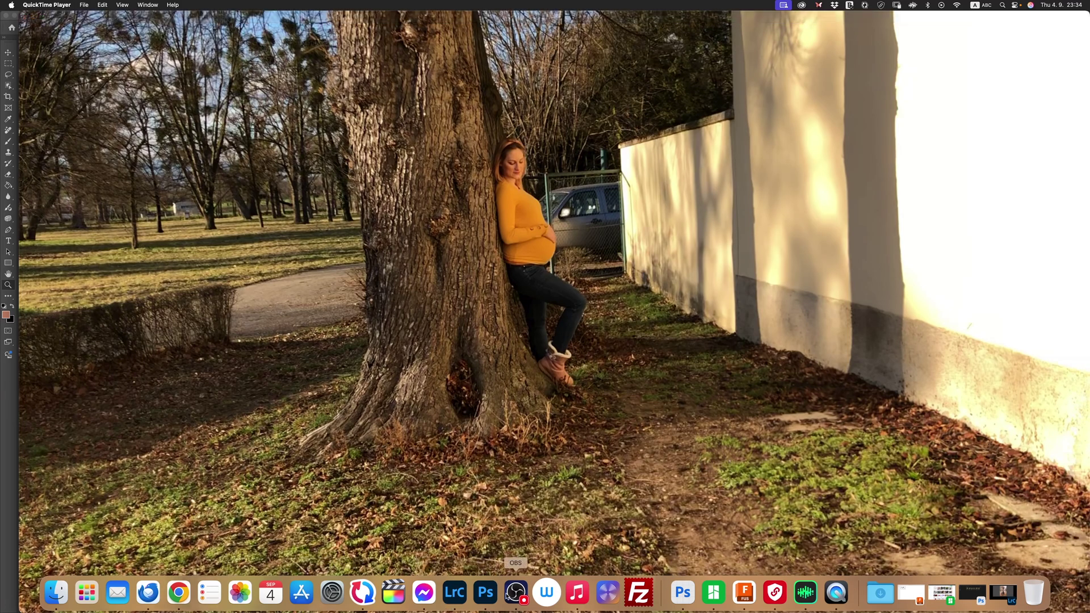
pyautogui.click(485, 603)
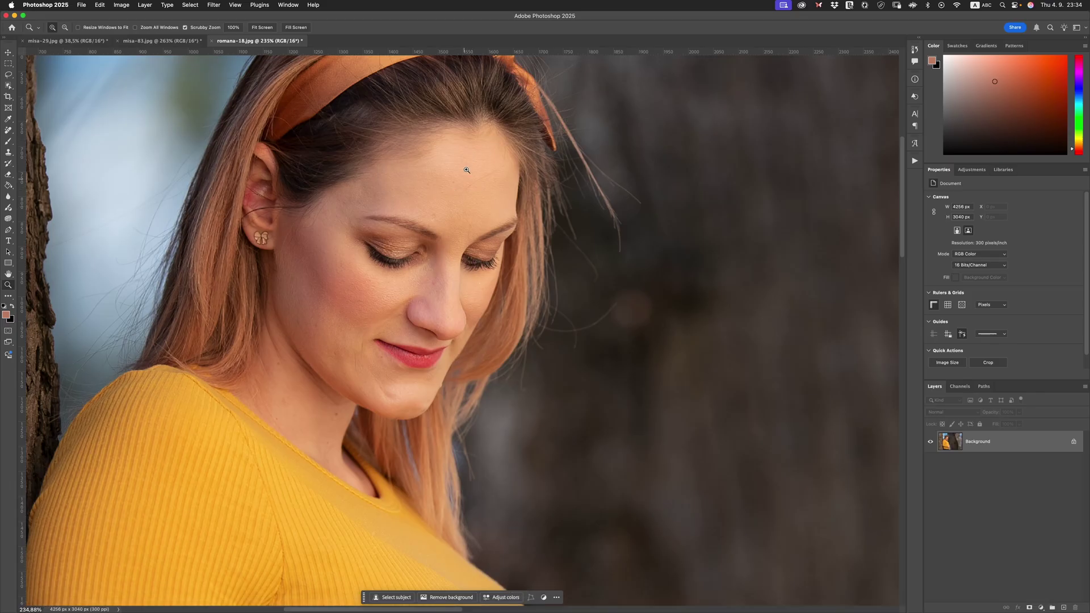
pyautogui.moveTo(492, 192)
pyautogui.mouseDown()
pyautogui.moveTo(532, 179)
pyautogui.moveTo(474, 190)
pyautogui.mouseUp()
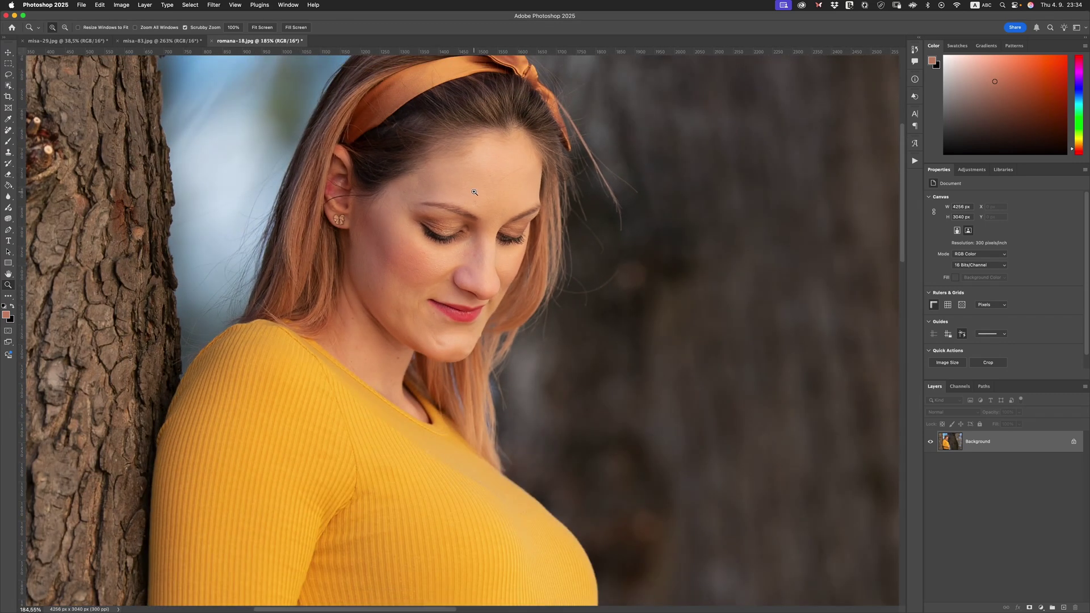
pyautogui.moveTo(471, 194); pyautogui.dragTo(457, 282)
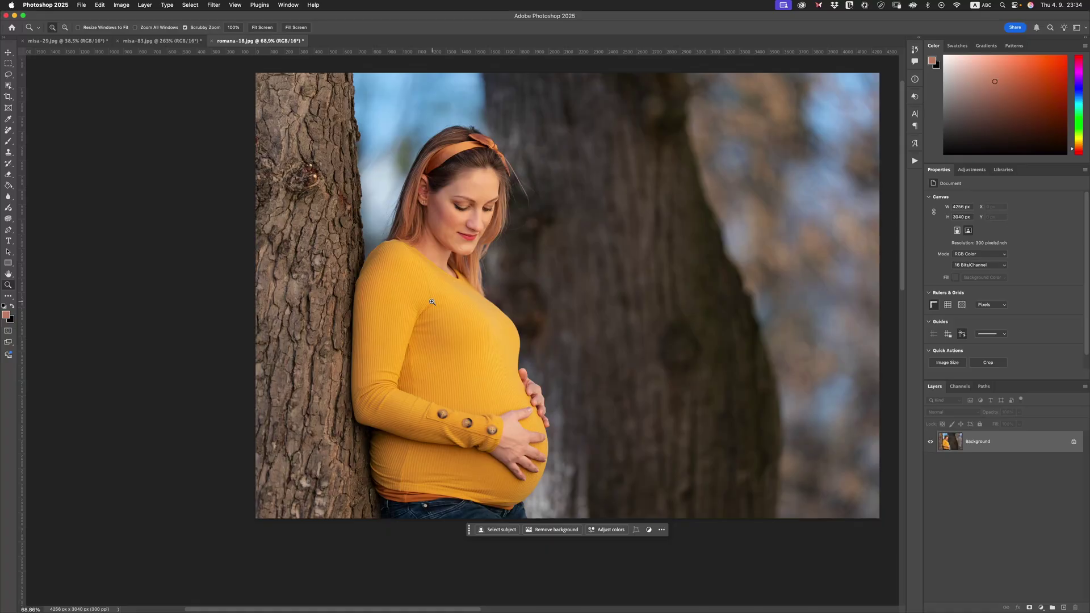
pyautogui.moveTo(458, 319); pyautogui.dragTo(464, 242)
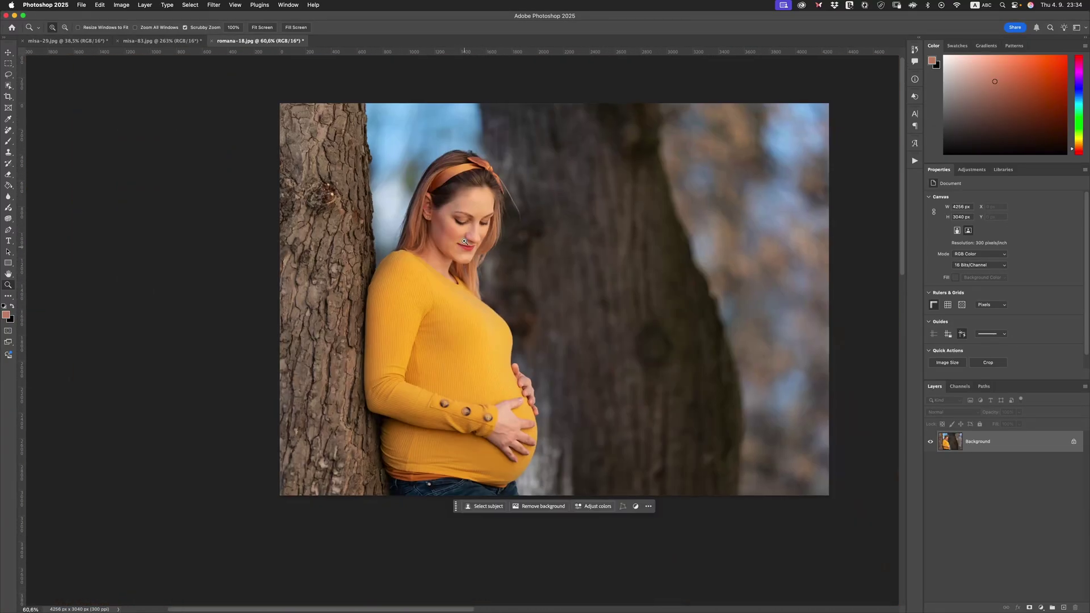
pyautogui.moveTo(465, 197); pyautogui.dragTo(517, 178)
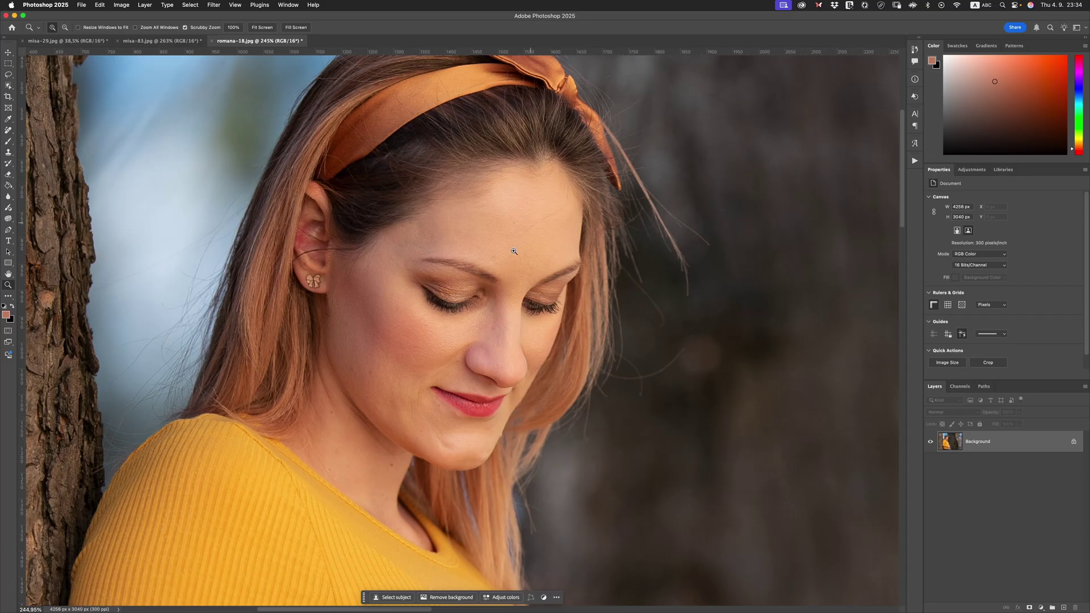
pyautogui.moveTo(479, 288); pyautogui.dragTo(453, 280)
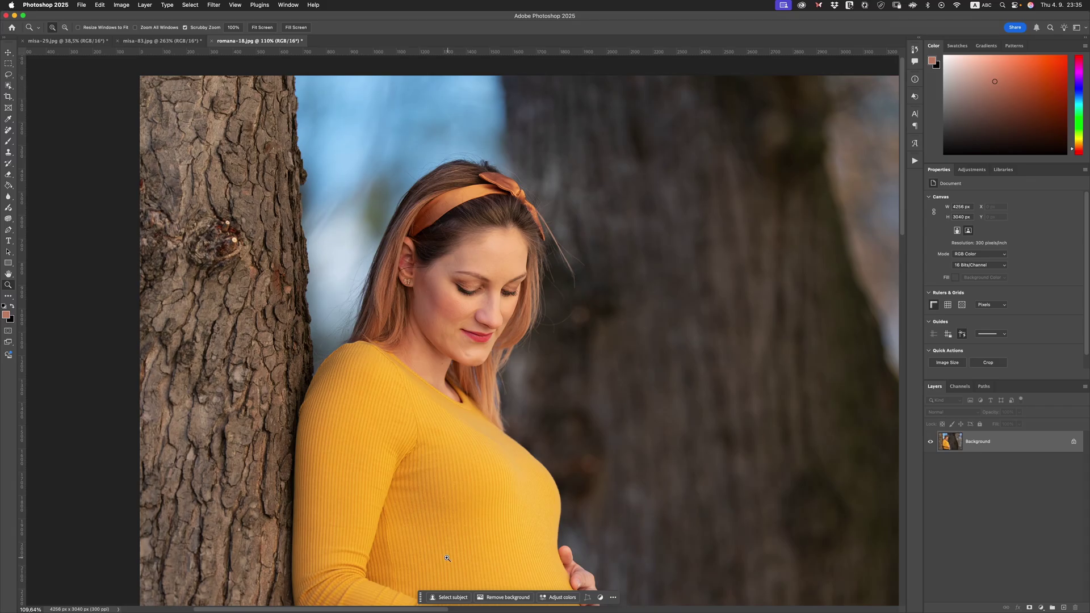
pyautogui.moveTo(352, 407); pyautogui.dragTo(404, 267)
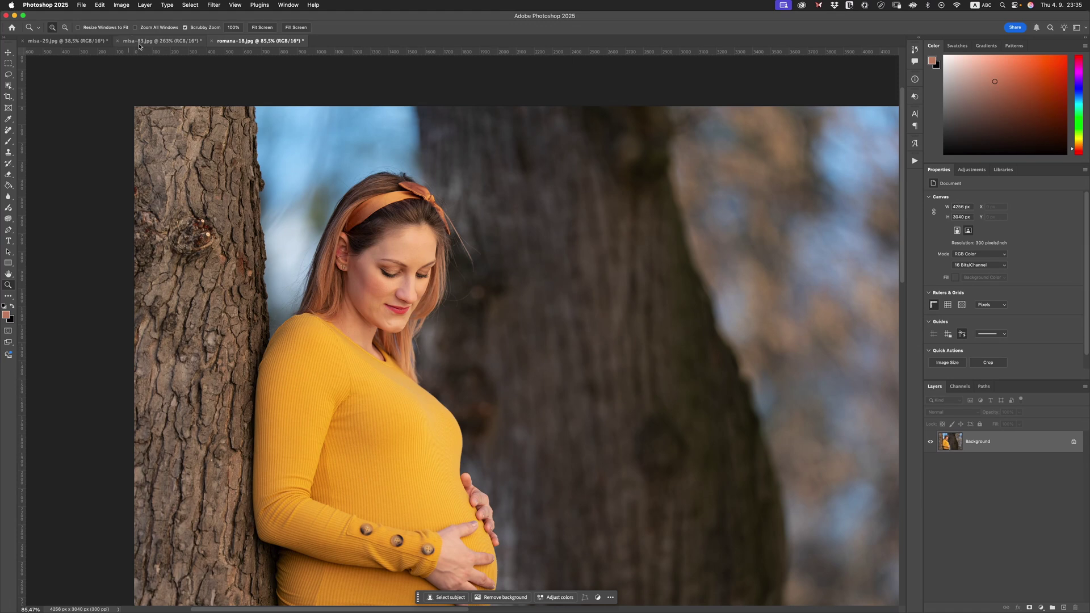
pyautogui.click(162, 41)
pyautogui.moveTo(434, 302); pyautogui.dragTo(375, 313)
pyautogui.moveTo(446, 354)
pyautogui.mouseDown()
pyautogui.moveTo(483, 346)
pyautogui.moveTo(454, 339)
pyautogui.mouseUp()
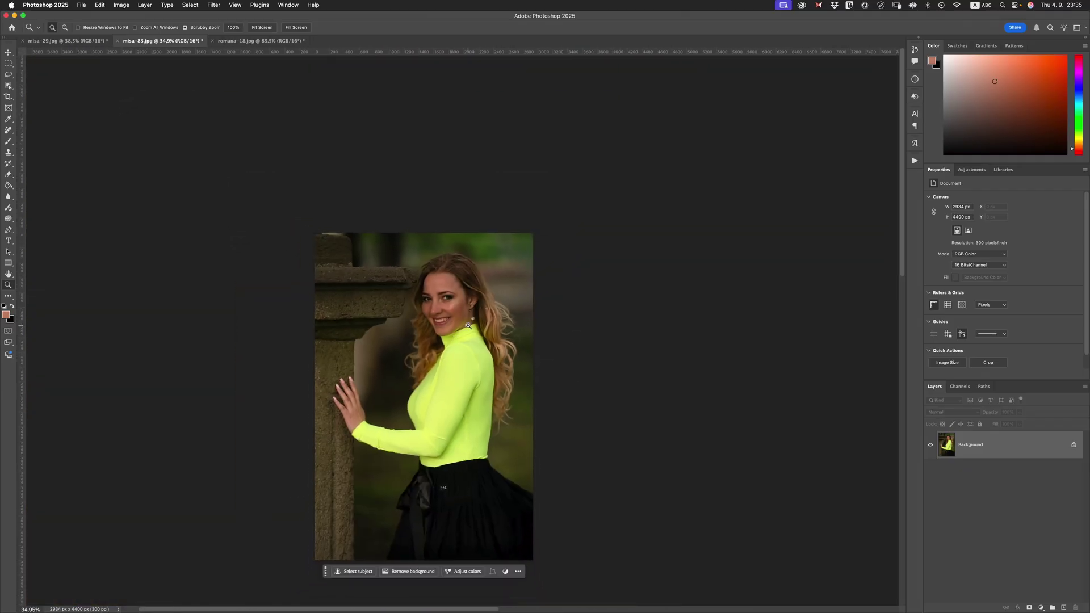
pyautogui.moveTo(472, 320); pyautogui.dragTo(527, 306)
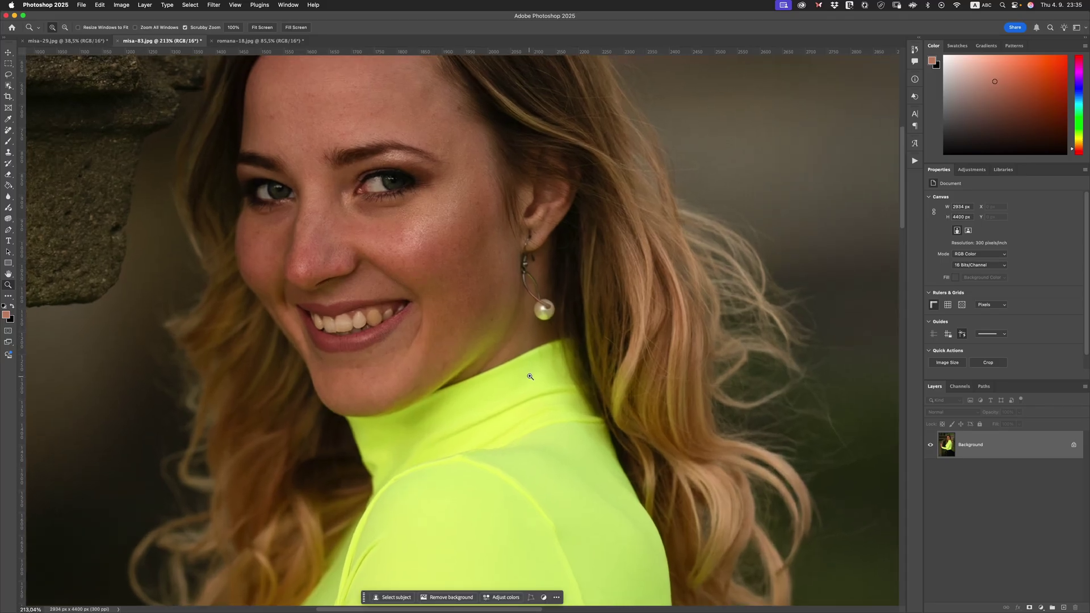
pyautogui.moveTo(509, 389); pyautogui.dragTo(258, 450)
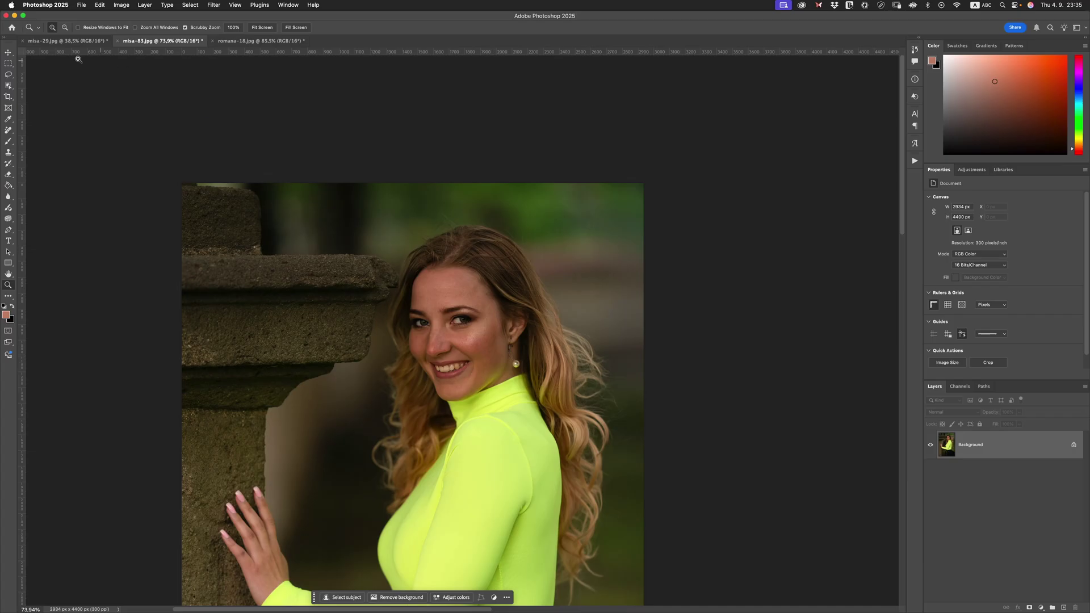
# On misa-29.jpg, add a Hue/Saturation adjustment layer and zoom in on the face
pyautogui.click(72, 40)
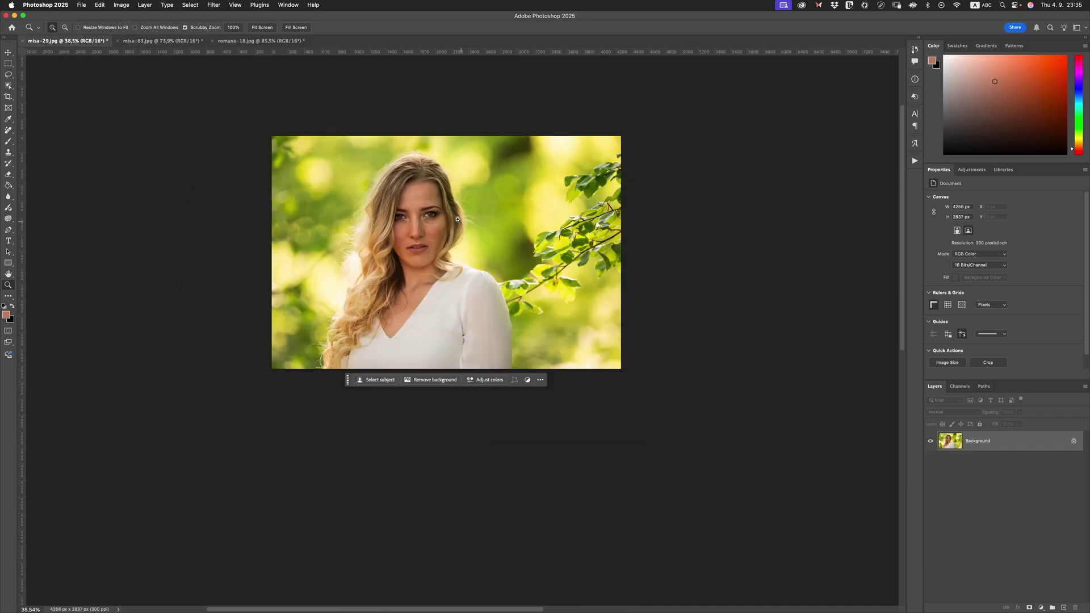
pyautogui.moveTo(441, 202); pyautogui.dragTo(421, 194)
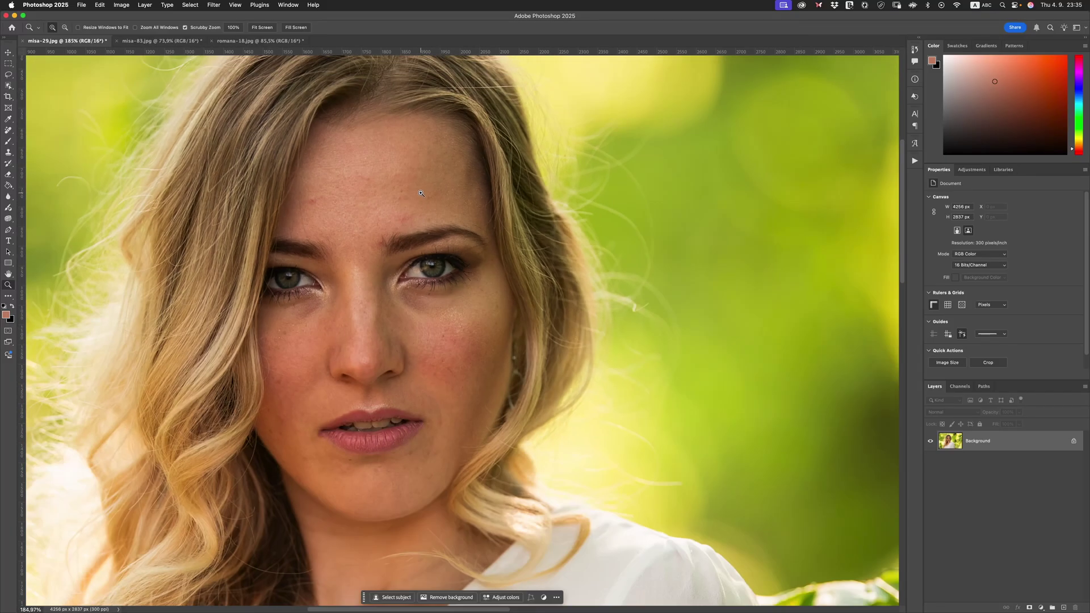
pyautogui.click(1041, 608)
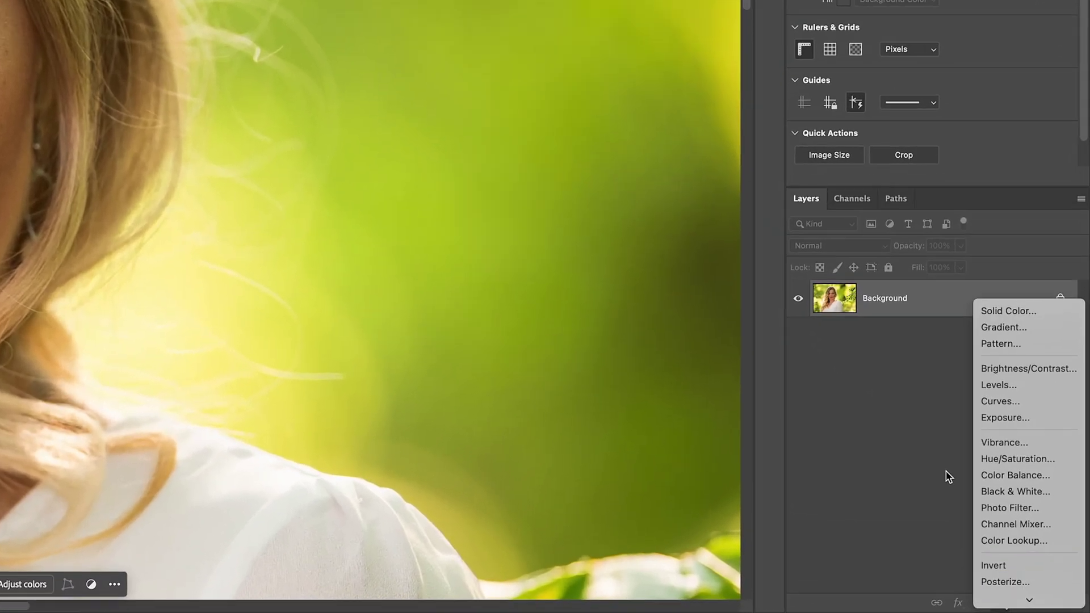
pyautogui.click(990, 459)
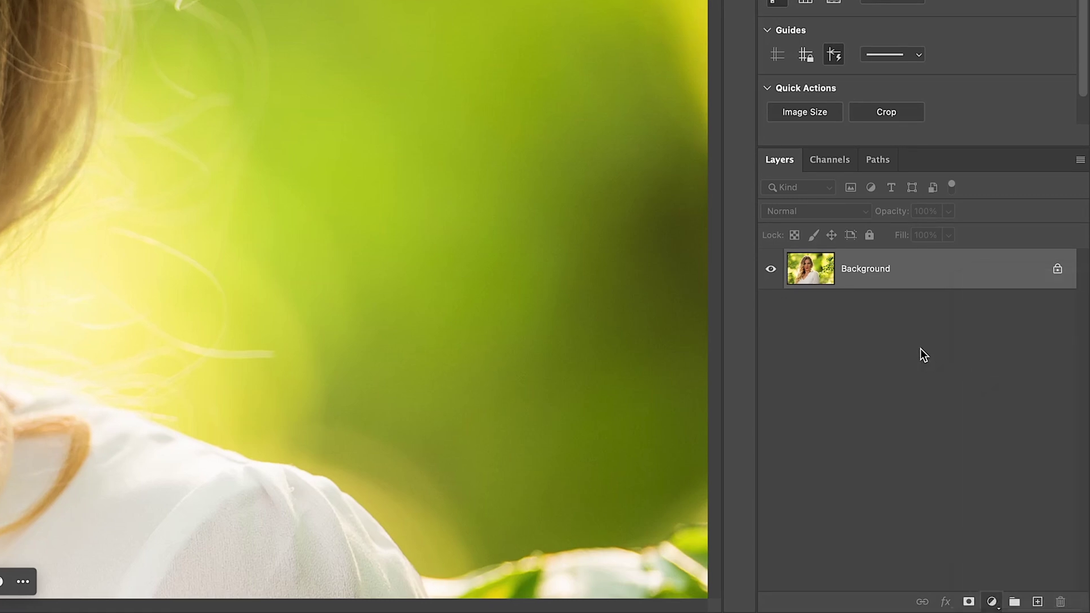
pyautogui.press('super+0')
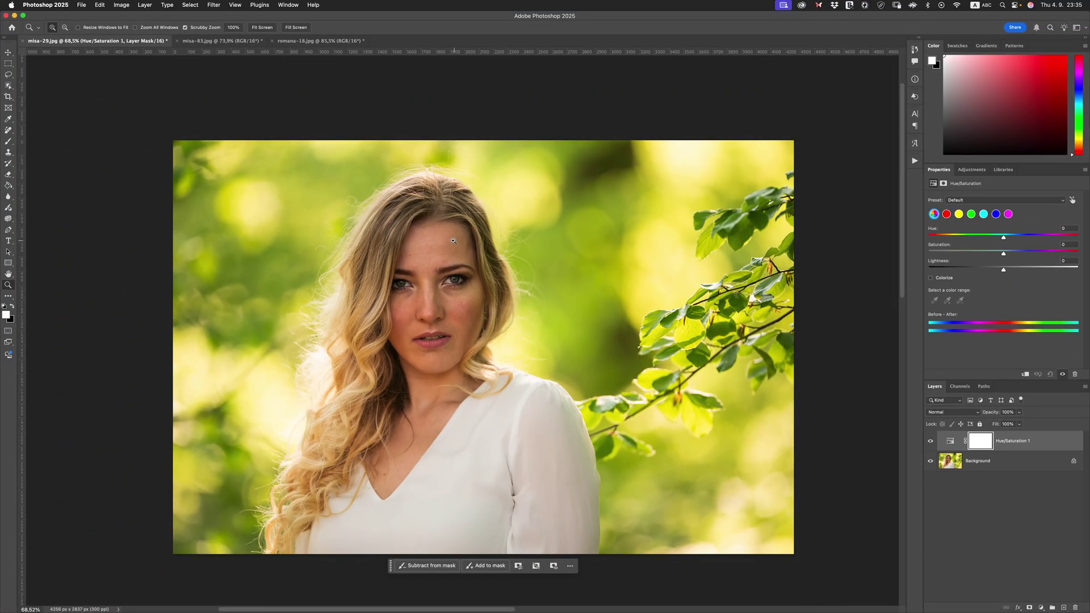
pyautogui.moveTo(454, 240); pyautogui.dragTo(475, 229)
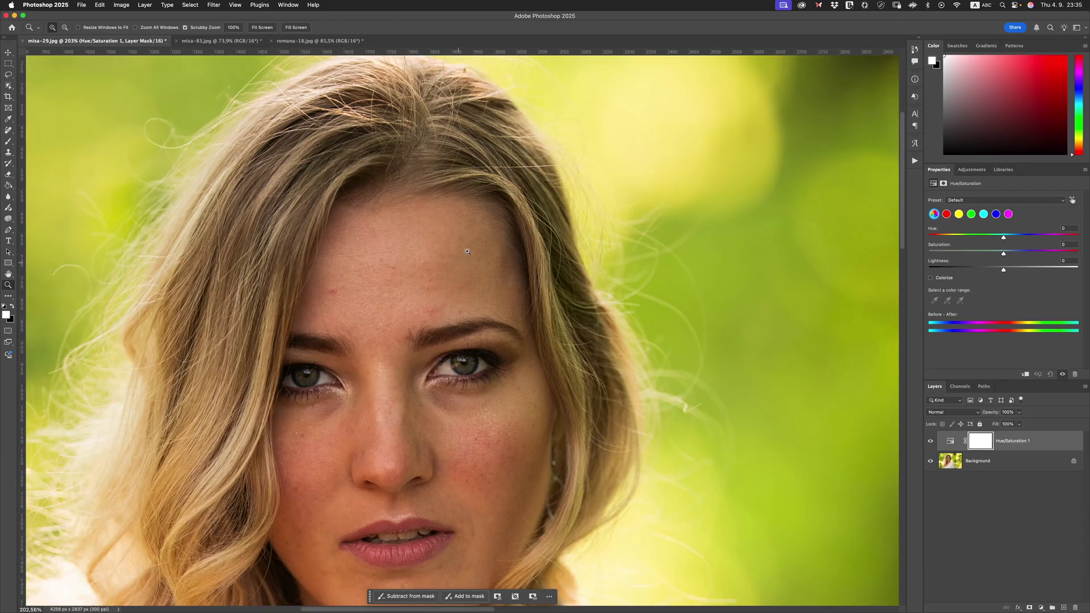
pyautogui.moveTo(429, 459); pyautogui.dragTo(449, 484)
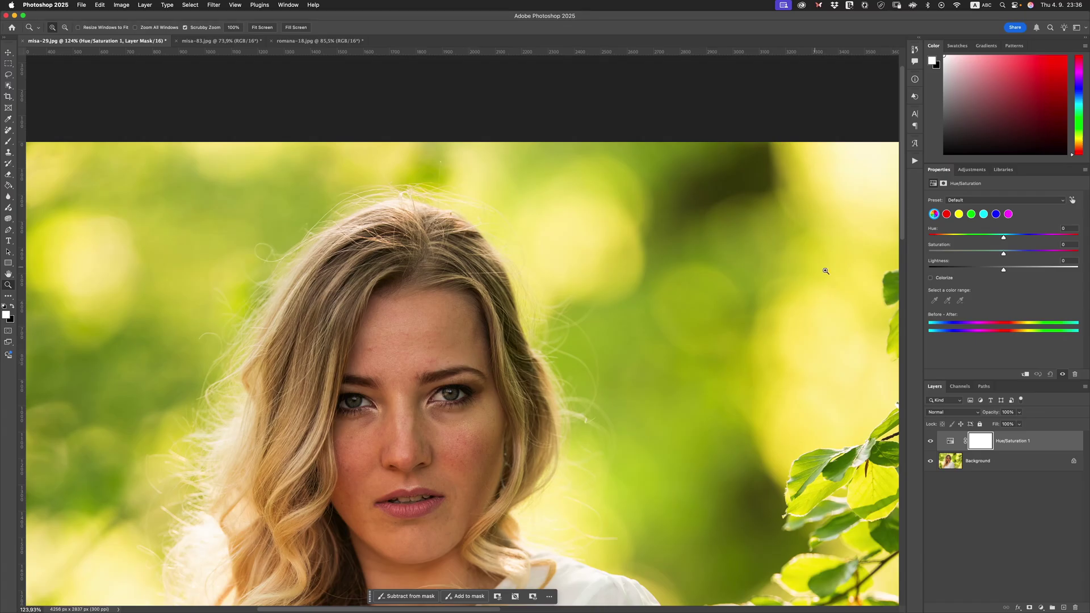
# Target Yellows in Hue/Saturation 1 and push Hue to +180, zooming onto the face
pyautogui.click(959, 214)
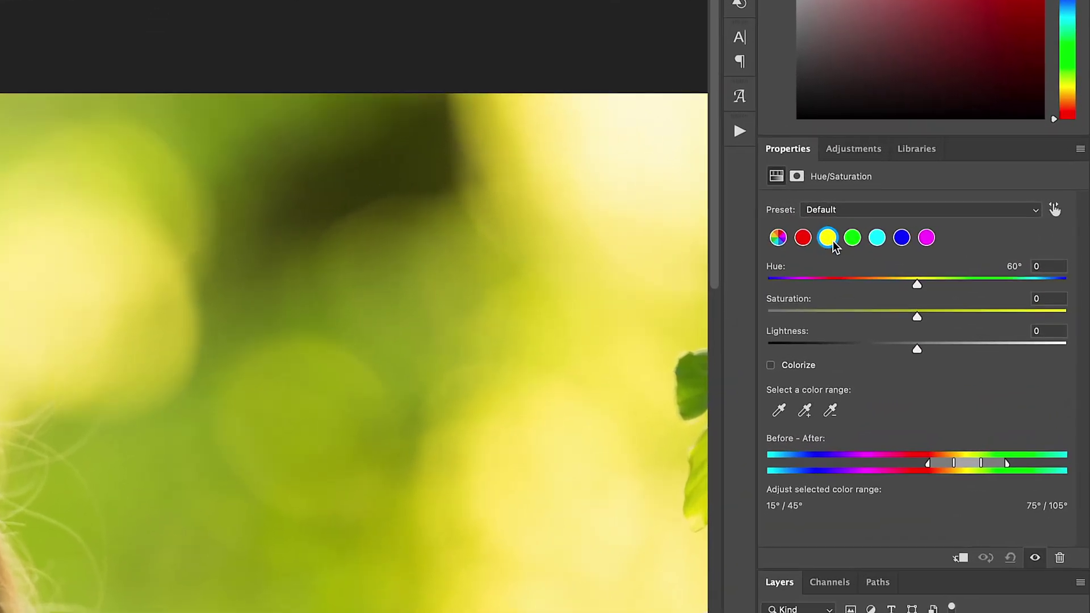
pyautogui.moveTo(917, 284); pyautogui.dragTo(1067, 285)
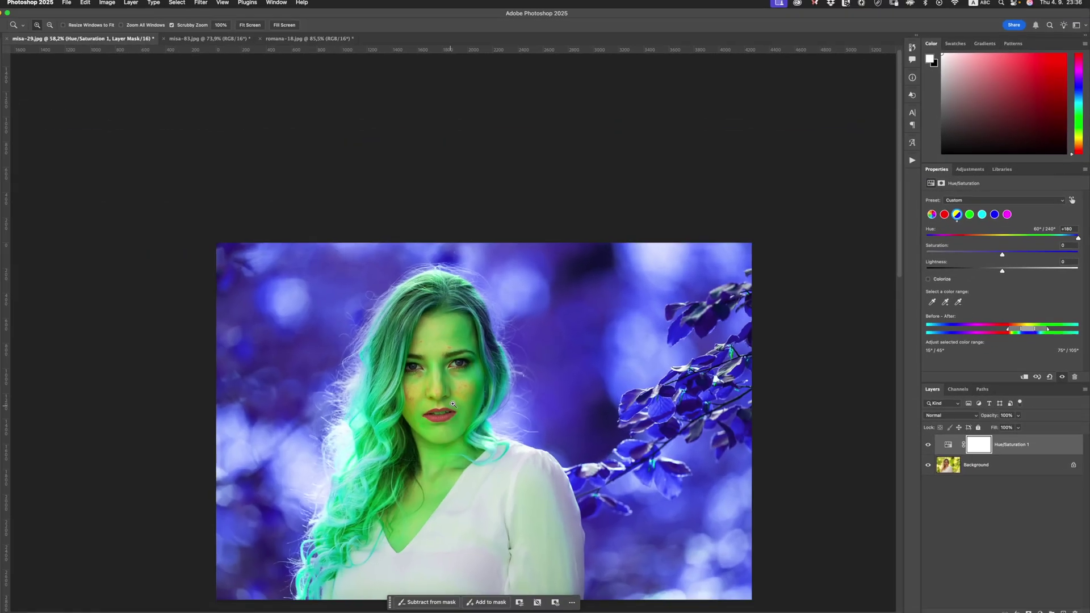
pyautogui.moveTo(452, 404); pyautogui.dragTo(456, 298)
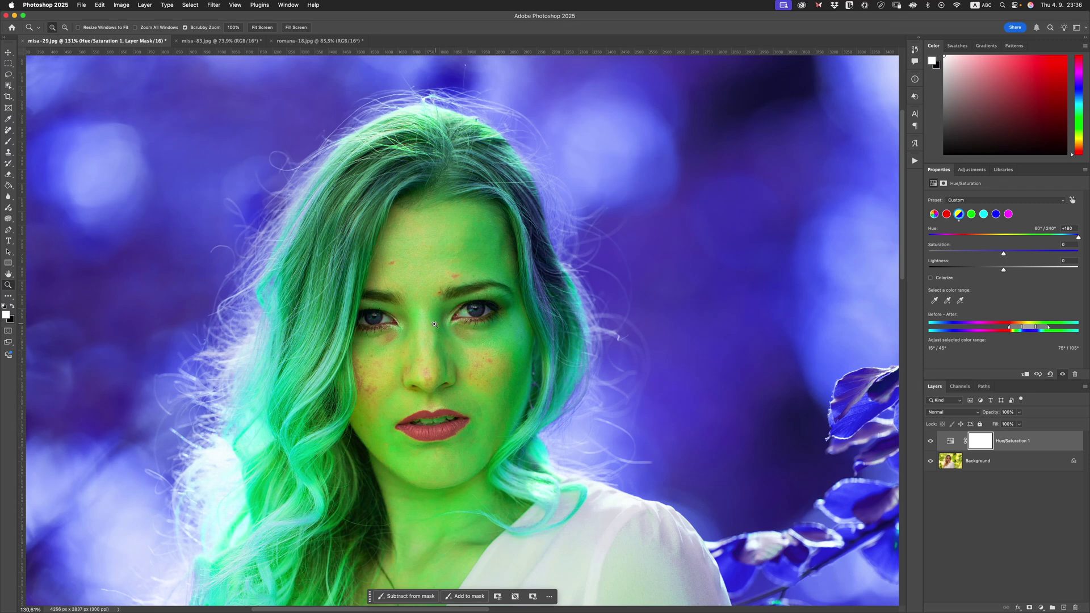
pyautogui.moveTo(434, 324); pyautogui.dragTo(446, 319)
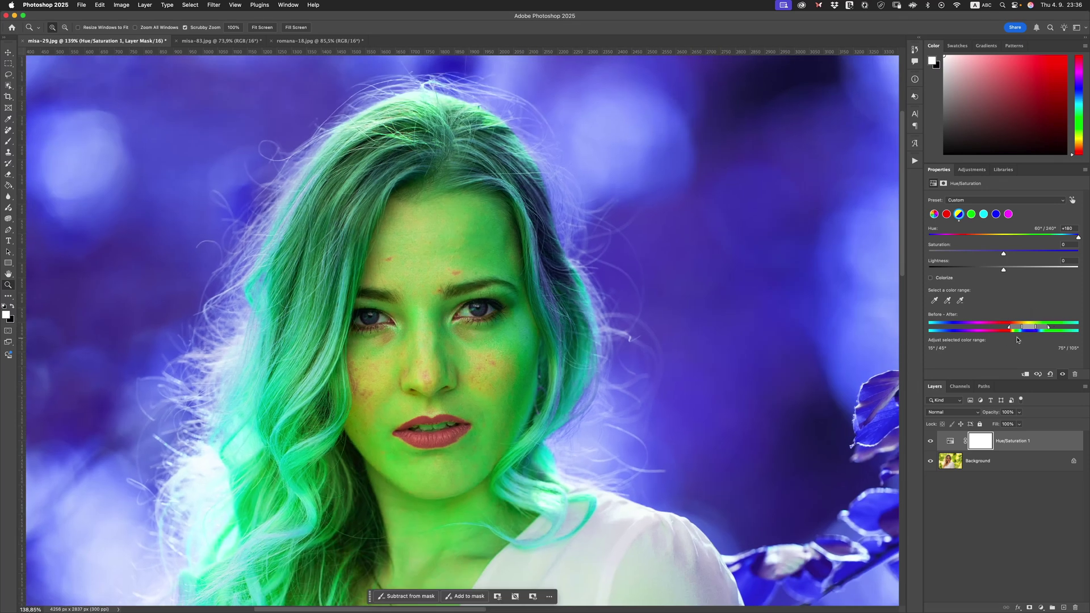
# Fine-tune the yellow range sliders to isolate the skin patches and toggle the layer to compare
pyautogui.moveTo(1030, 331); pyautogui.dragTo(1032, 332)
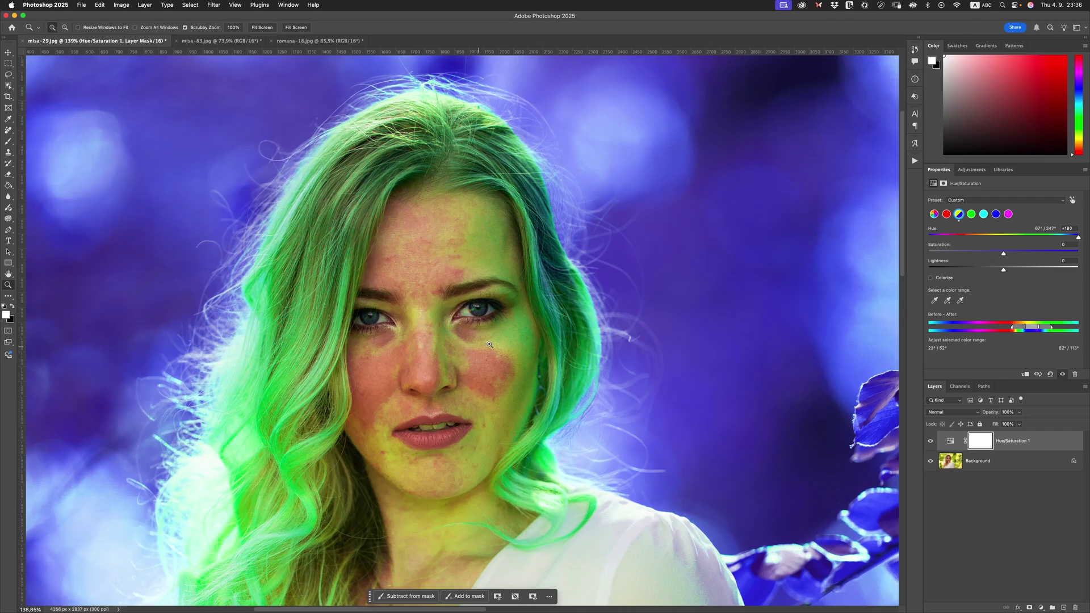
pyautogui.moveTo(1031, 328); pyautogui.dragTo(1031, 332)
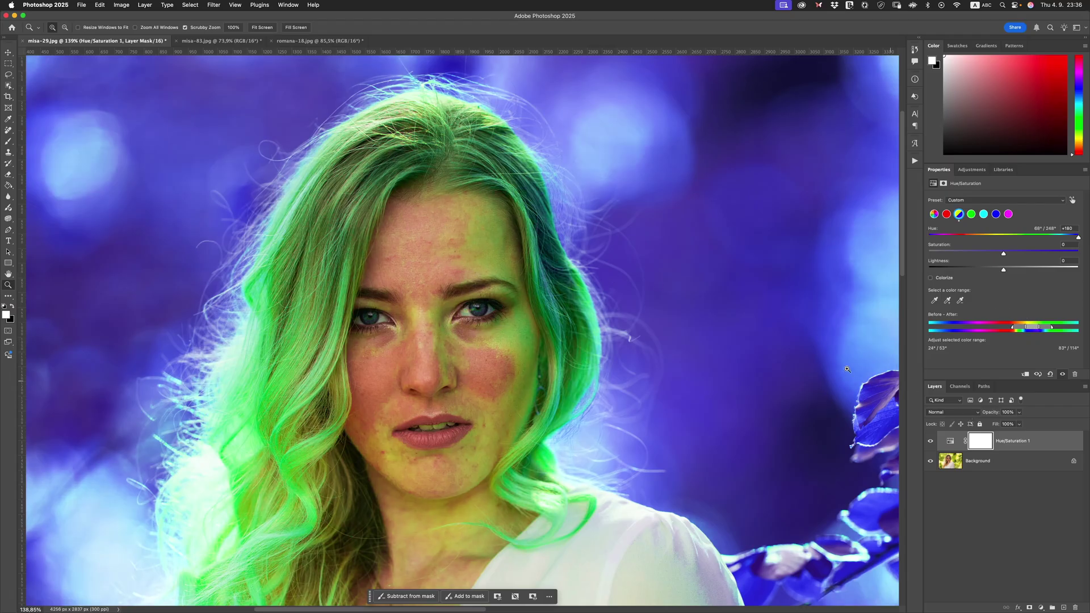
pyautogui.moveTo(473, 441); pyautogui.dragTo(454, 483)
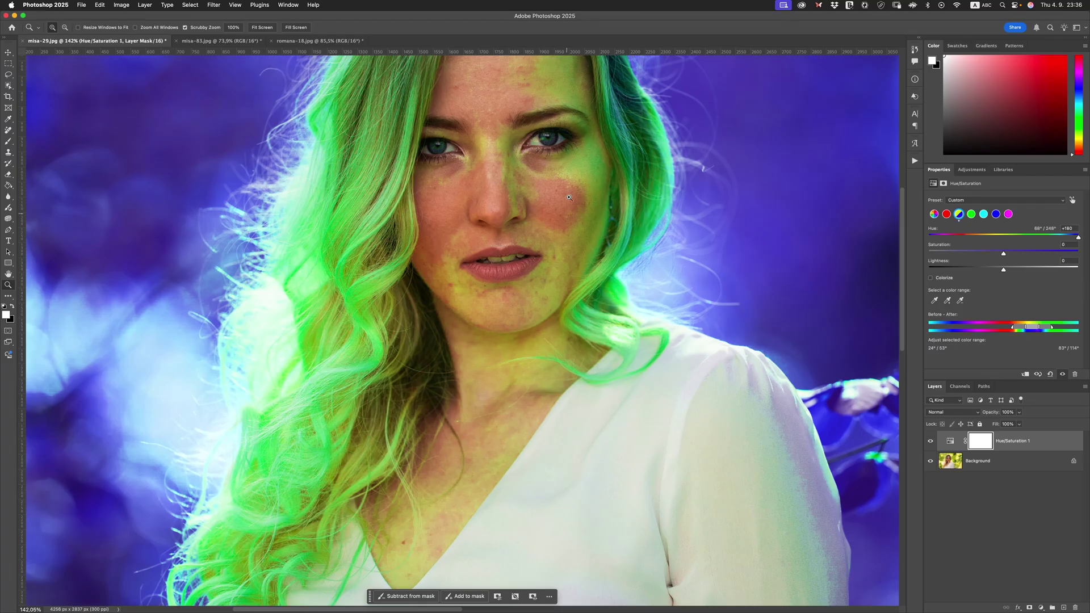
pyautogui.moveTo(529, 204); pyautogui.dragTo(891, 368)
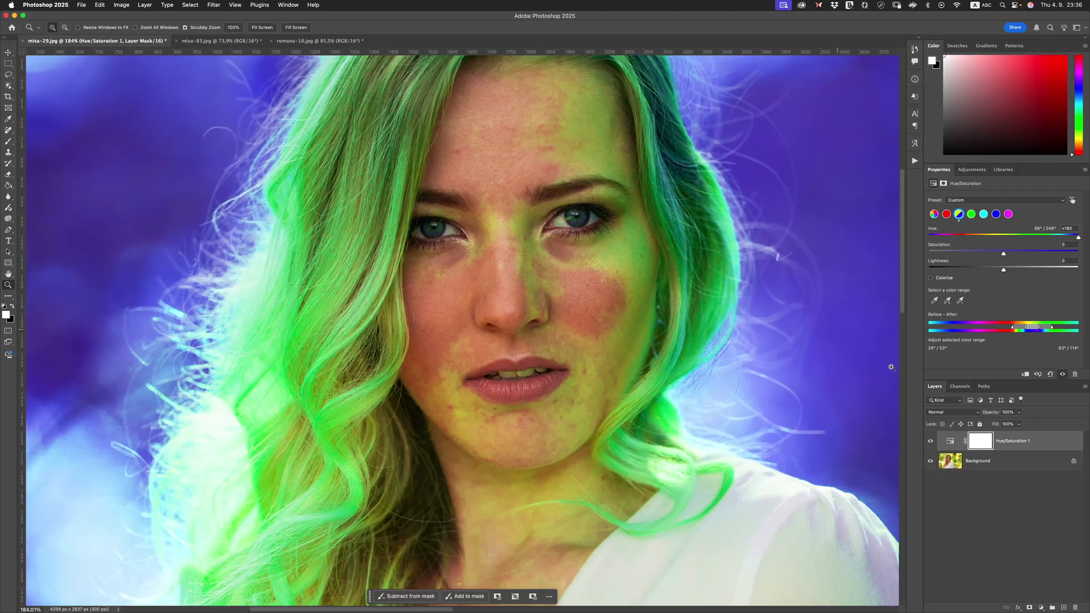
pyautogui.click(931, 442)
pyautogui.click(931, 443)
pyautogui.scroll(-5, 577, 339)
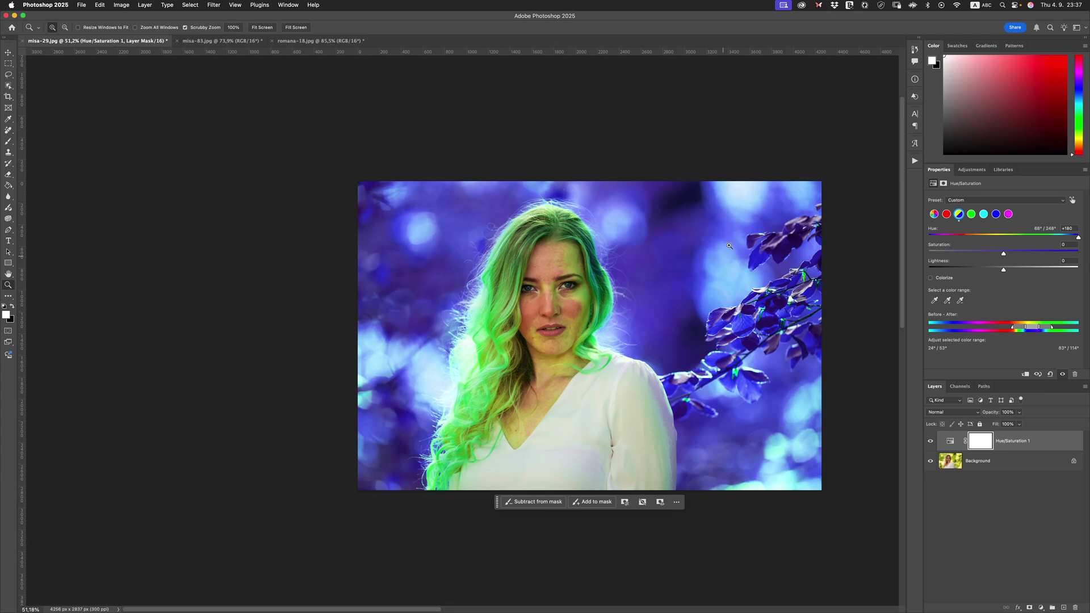
# Invert the Hue/Saturation 1 mask and set up a 90 px Soft Round brush at 95% flow
pyautogui.scroll(2, 608, 261)
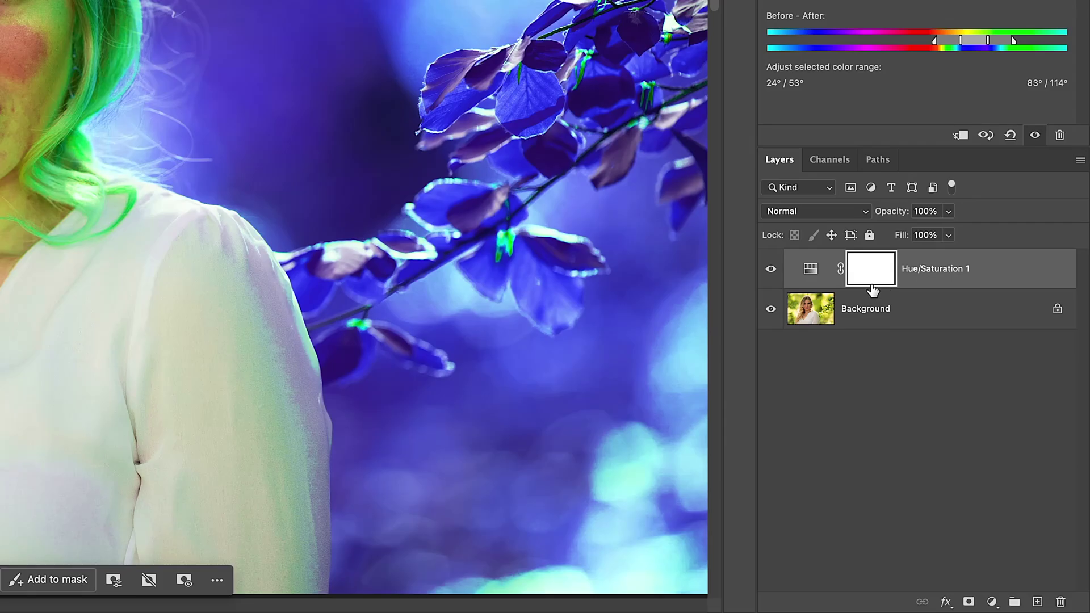
pyautogui.hotkey('ctrl', 'i')
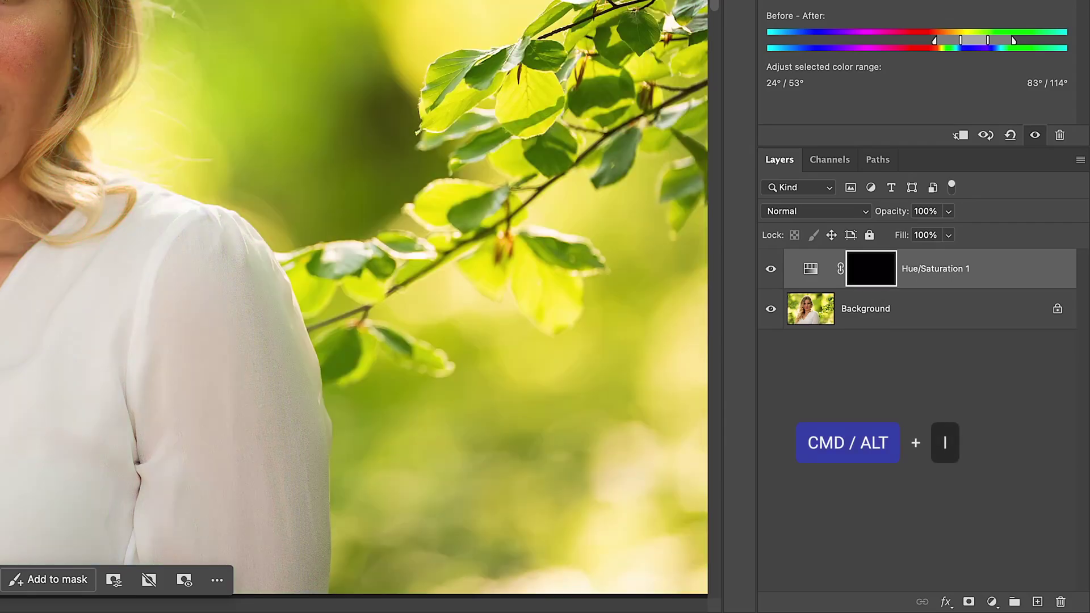
pyautogui.scroll(3, 12, 49)
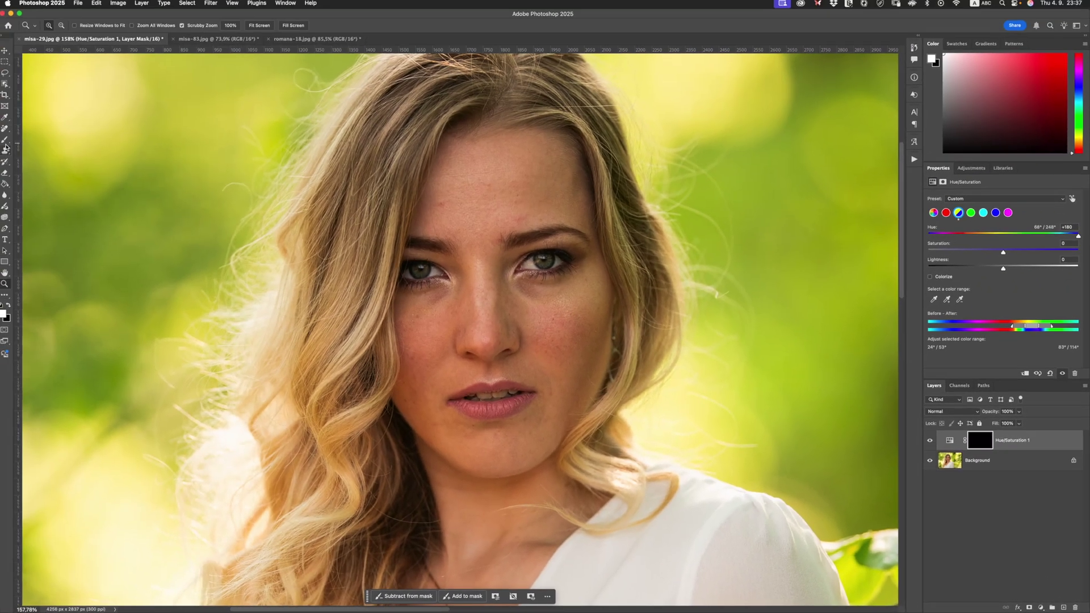
pyautogui.rightClick(8, 141)
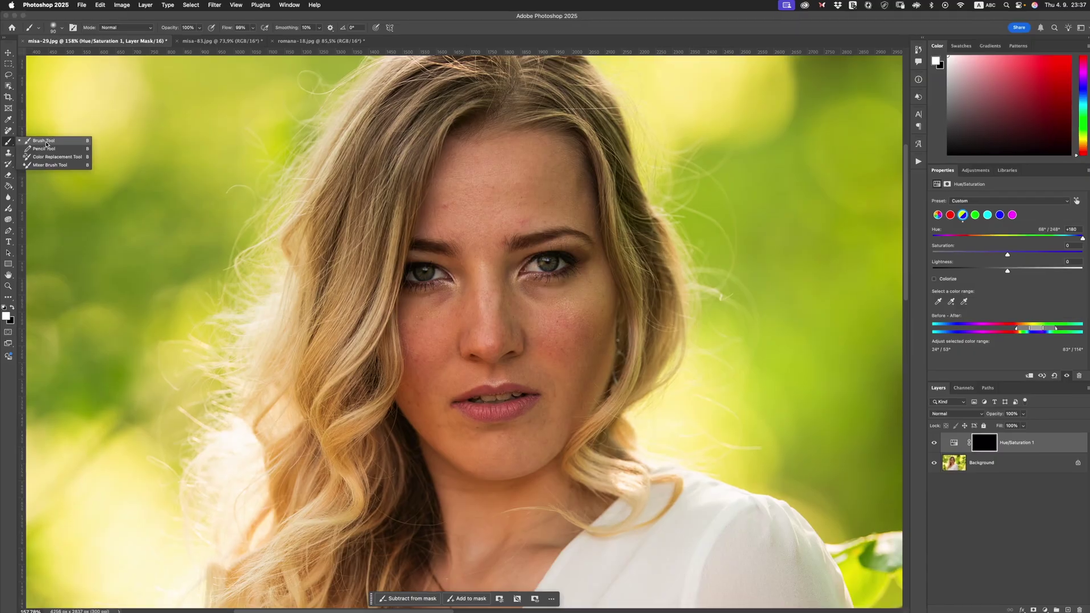
pyautogui.click(44, 141)
pyautogui.click(52, 27)
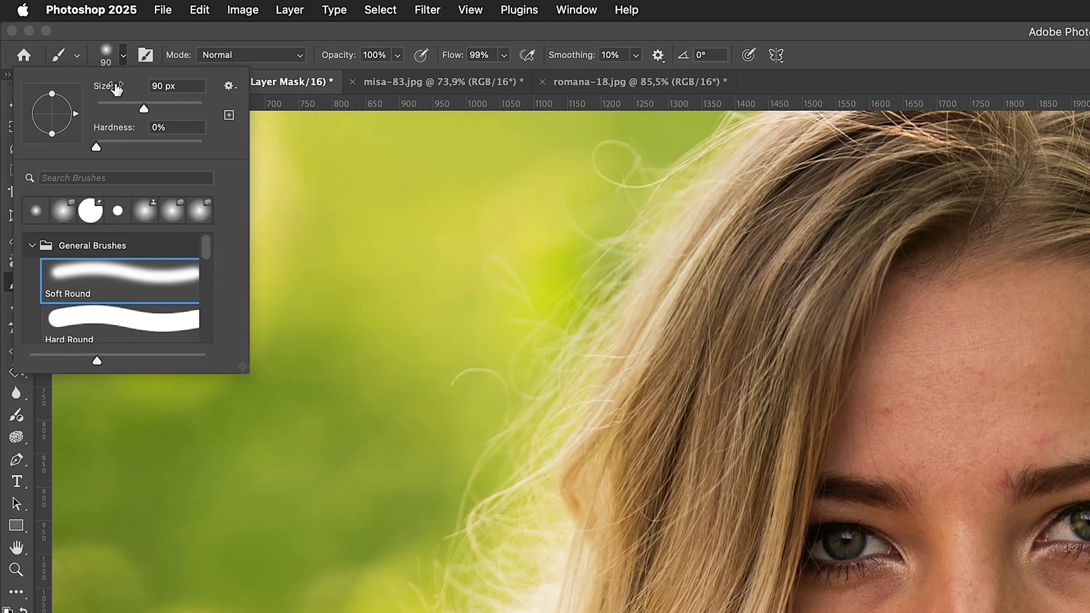
pyautogui.click(95, 284)
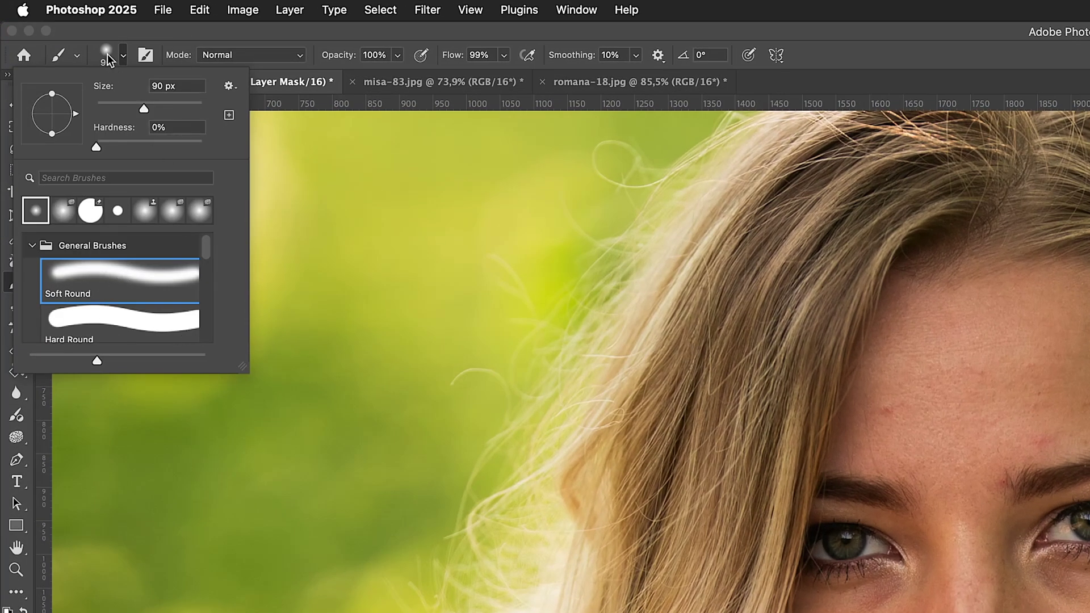
pyautogui.click(416, 30)
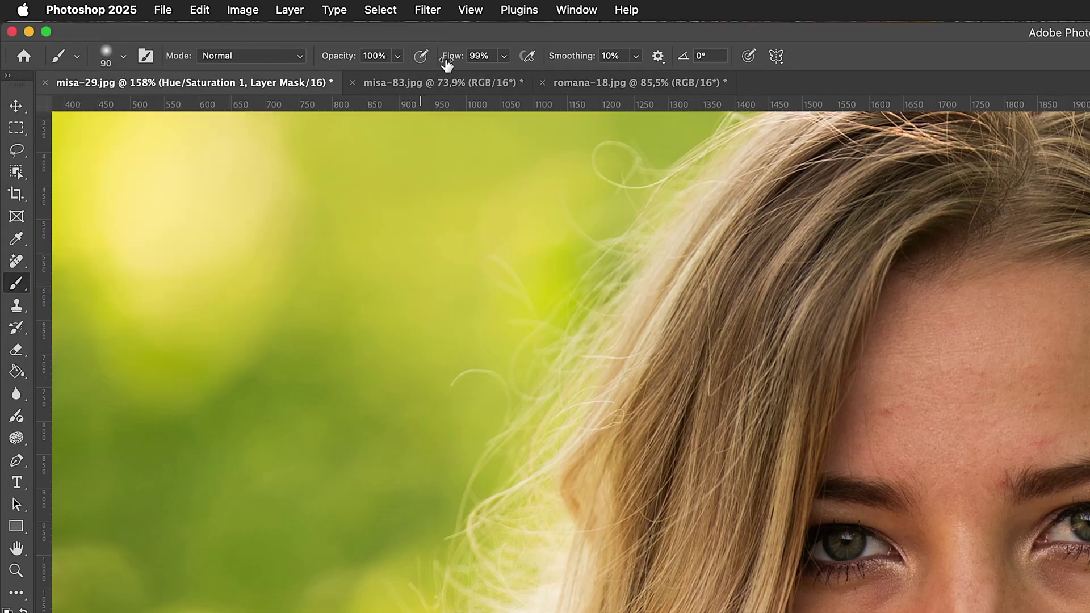
pyautogui.moveTo(445, 57); pyautogui.dragTo(451, 57)
pyautogui.click(478, 56)
pyautogui.write('95')
# Paint white over the forehead, cheek, jaw and neck, keeping the effect off the eye
pyautogui.moveTo(1058, 343); pyautogui.dragTo(1059, 340)
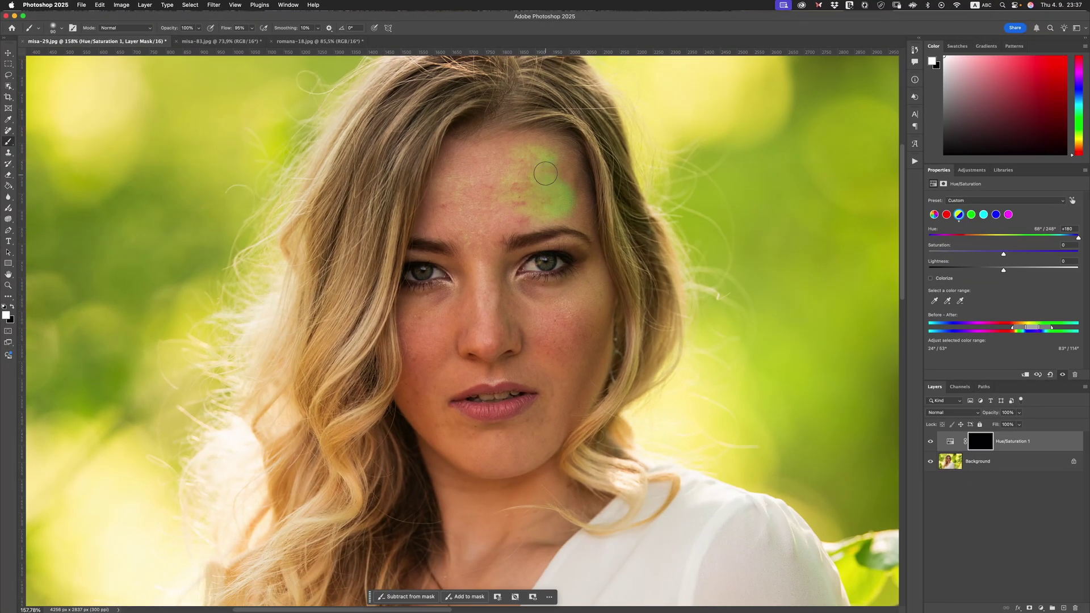
pyautogui.moveTo(545, 173)
pyautogui.mouseDown()
pyautogui.moveTo(582, 219)
pyautogui.moveTo(464, 214)
pyautogui.moveTo(479, 313)
pyautogui.moveTo(552, 315)
pyautogui.moveTo(582, 298)
pyautogui.moveTo(591, 233)
pyautogui.mouseUp()
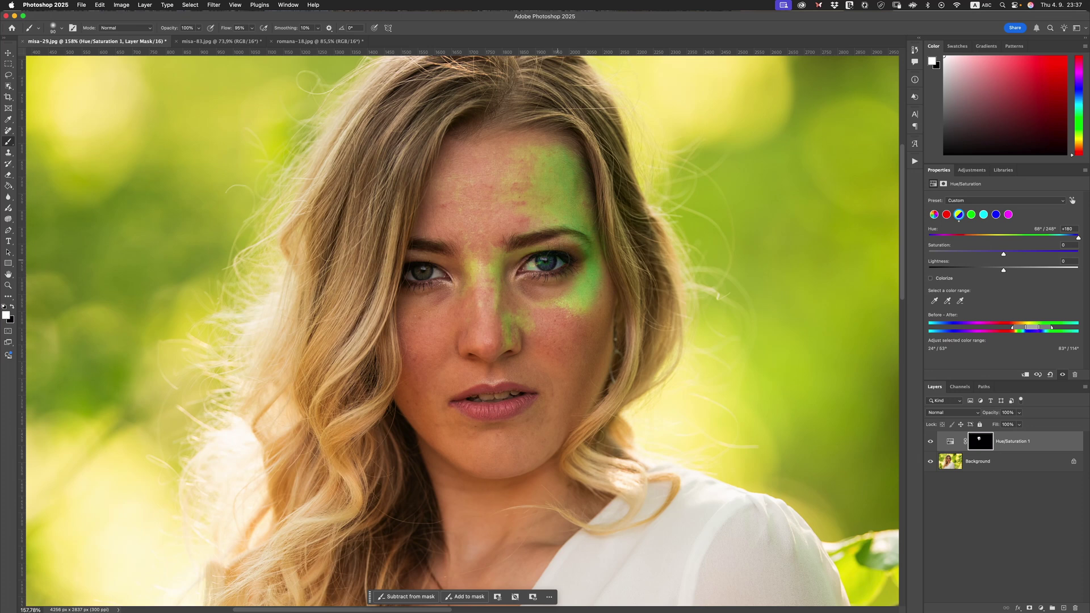
pyautogui.moveTo(548, 268)
pyautogui.mouseDown()
pyautogui.moveTo(514, 293)
pyautogui.moveTo(533, 314)
pyautogui.moveTo(560, 305)
pyautogui.moveTo(579, 329)
pyautogui.moveTo(577, 376)
pyautogui.moveTo(596, 334)
pyautogui.moveTo(579, 399)
pyautogui.moveTo(576, 363)
pyautogui.mouseUp()
pyautogui.moveTo(448, 358)
pyautogui.mouseDown()
pyautogui.moveTo(413, 401)
pyautogui.moveTo(479, 459)
pyautogui.moveTo(465, 448)
pyautogui.moveTo(483, 458)
pyautogui.moveTo(561, 419)
pyautogui.moveTo(435, 472)
pyautogui.moveTo(458, 533)
pyautogui.moveTo(493, 525)
pyautogui.moveTo(531, 456)
pyautogui.moveTo(475, 518)
pyautogui.moveTo(546, 492)
pyautogui.moveTo(589, 510)
pyautogui.moveTo(559, 495)
pyautogui.moveTo(560, 516)
pyautogui.moveTo(496, 576)
pyautogui.mouseUp()
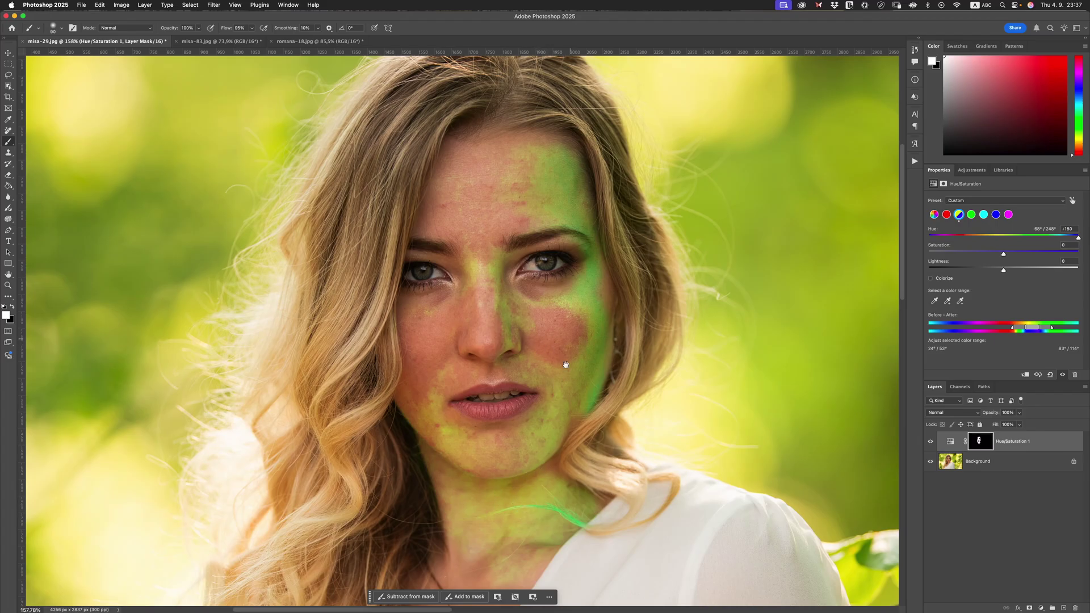
pyautogui.scroll(-5, 564, 364)
pyautogui.moveTo(463, 401)
pyautogui.mouseDown()
pyautogui.moveTo(432, 423)
pyautogui.moveTo(412, 493)
pyautogui.moveTo(370, 537)
pyautogui.moveTo(383, 535)
pyautogui.moveTo(396, 559)
pyautogui.moveTo(449, 508)
pyautogui.moveTo(514, 398)
pyautogui.mouseUp()
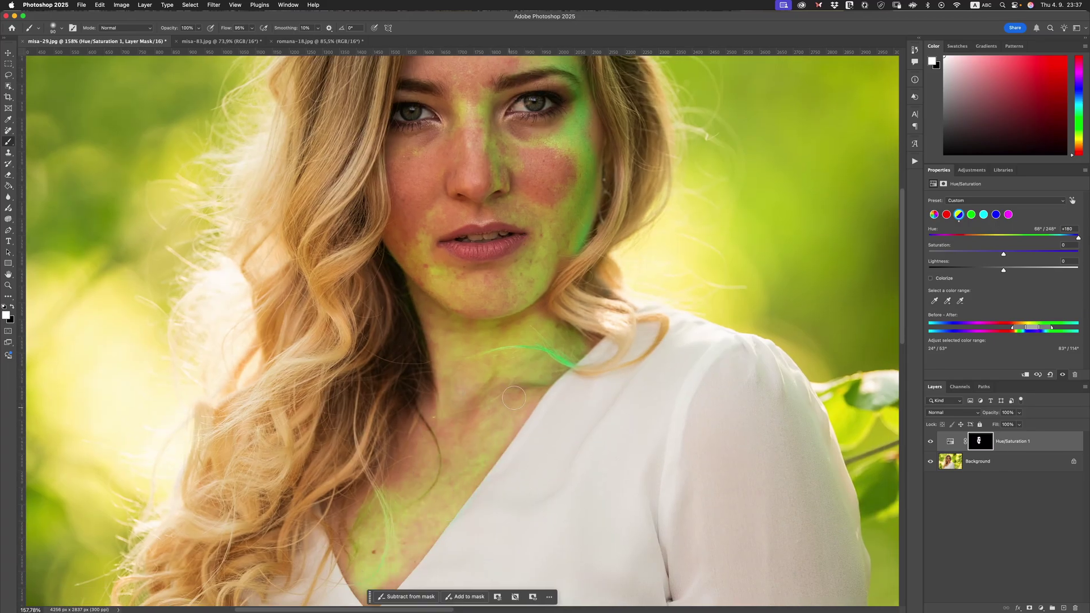
pyautogui.scroll(3, 483, 187)
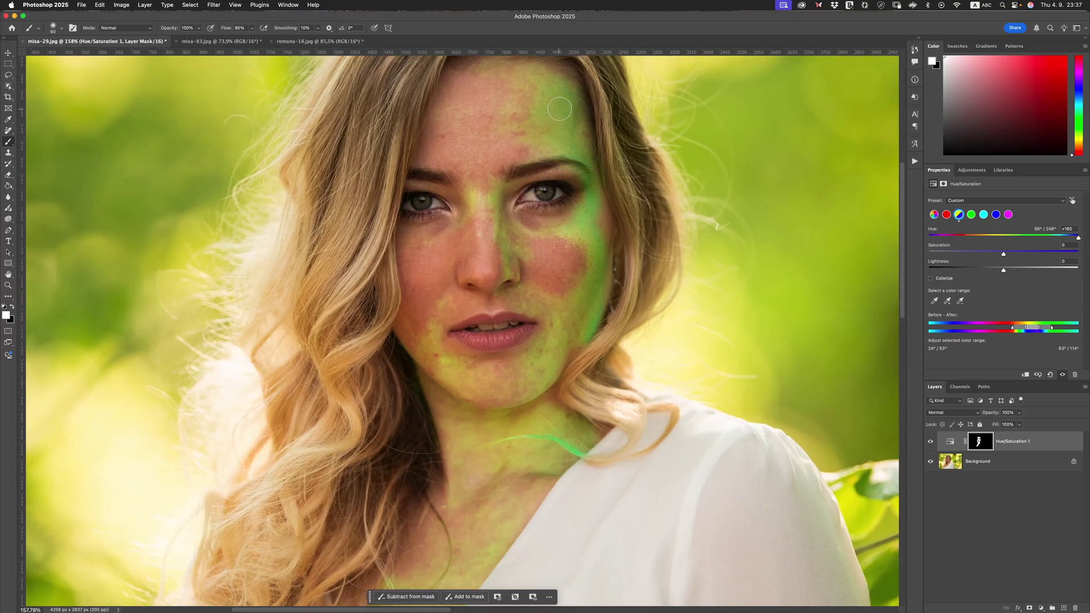
pyautogui.moveTo(605, 197); pyautogui.dragTo(606, 262)
# Paint the lower jaw edge, set the yellows Hue to -15, and toggle the layer to compare
pyautogui.moveTo(587, 338); pyautogui.dragTo(574, 366)
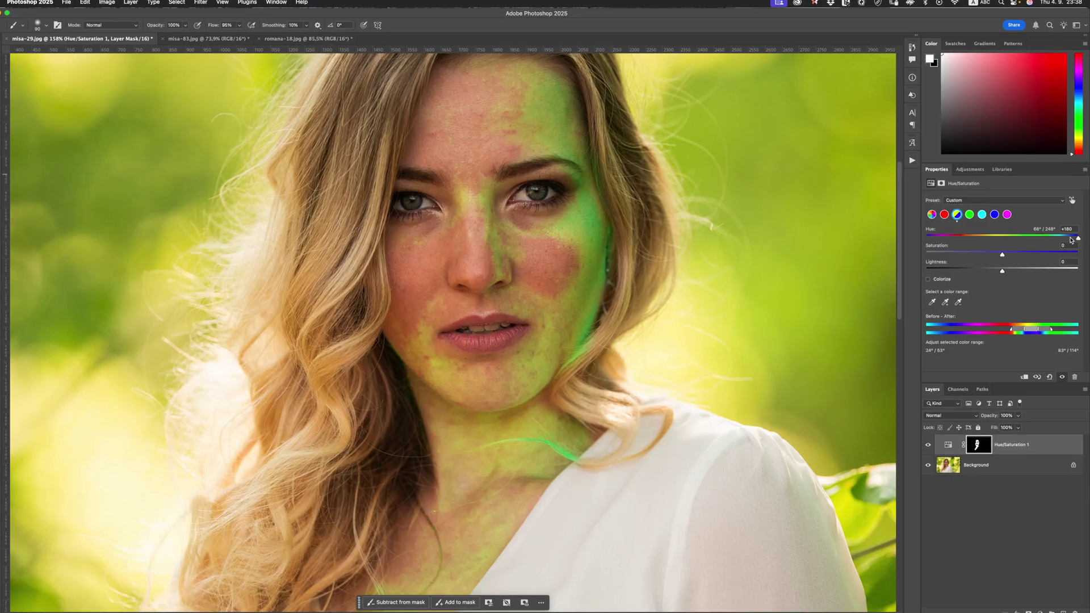
pyautogui.click(1051, 238)
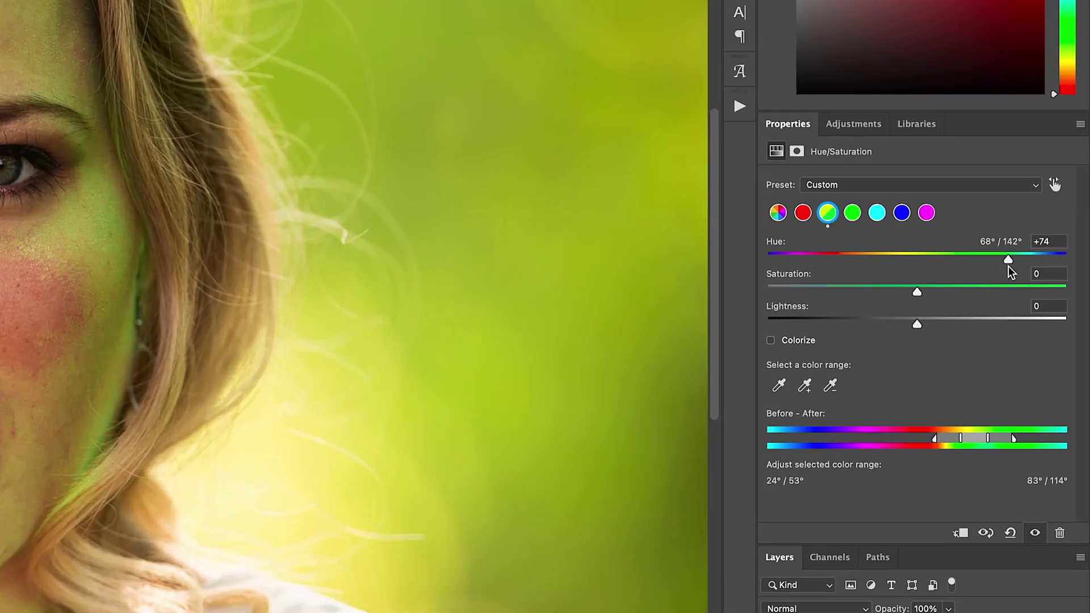
pyautogui.moveTo(1008, 267); pyautogui.dragTo(902, 279)
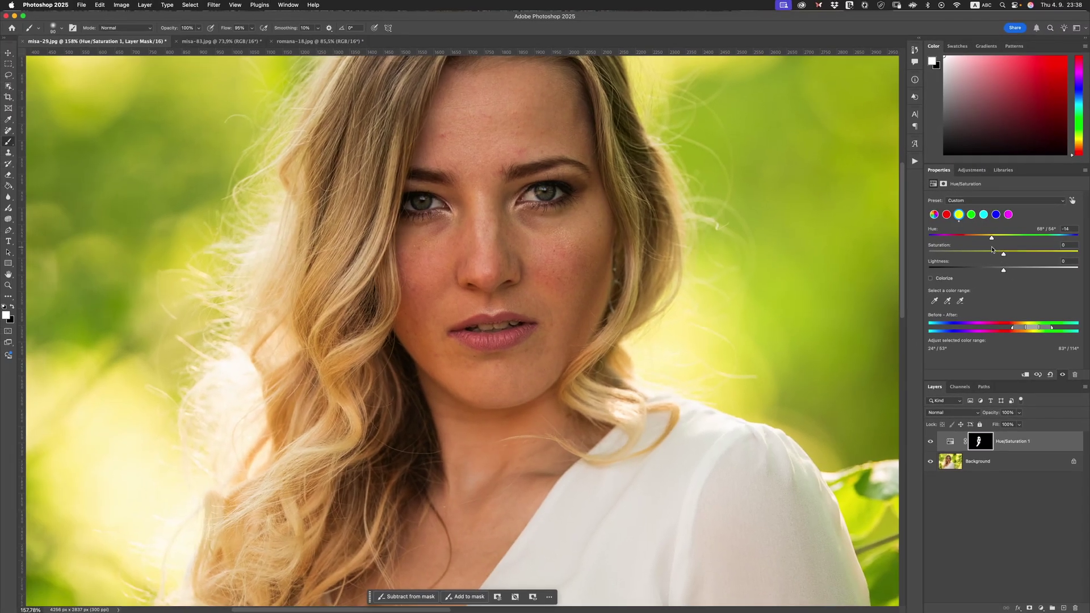
pyautogui.moveTo(993, 249); pyautogui.dragTo(990, 250)
pyautogui.click(929, 445)
pyautogui.click(930, 442)
# Add Hue/Saturation 2 targeting Reds at +180 Hue, narrowing the range toward the orange patches
pyautogui.click(1040, 608)
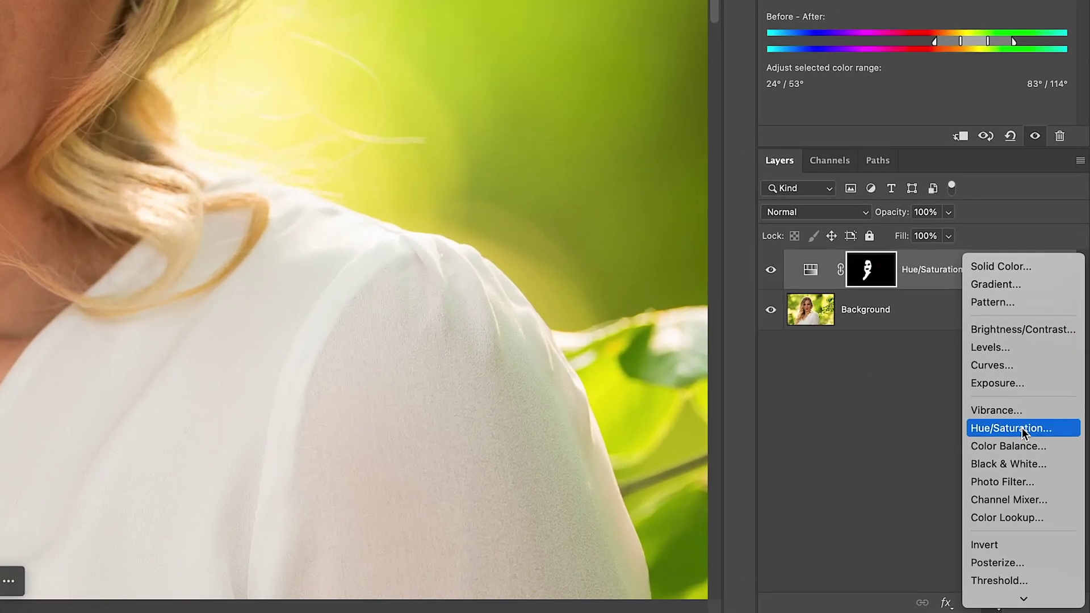
pyautogui.click(1021, 429)
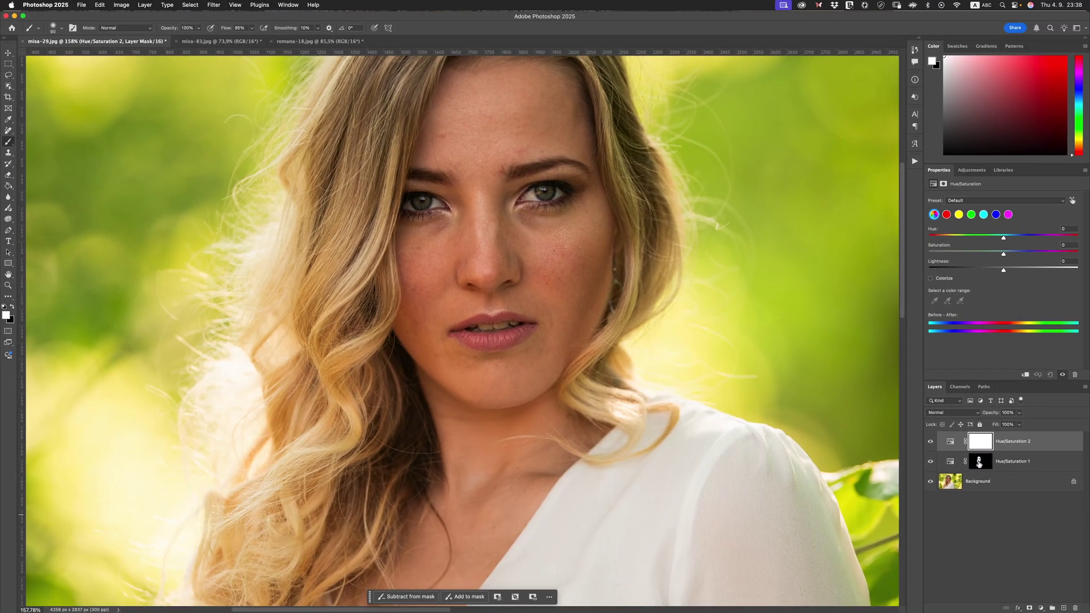
pyautogui.click(947, 215)
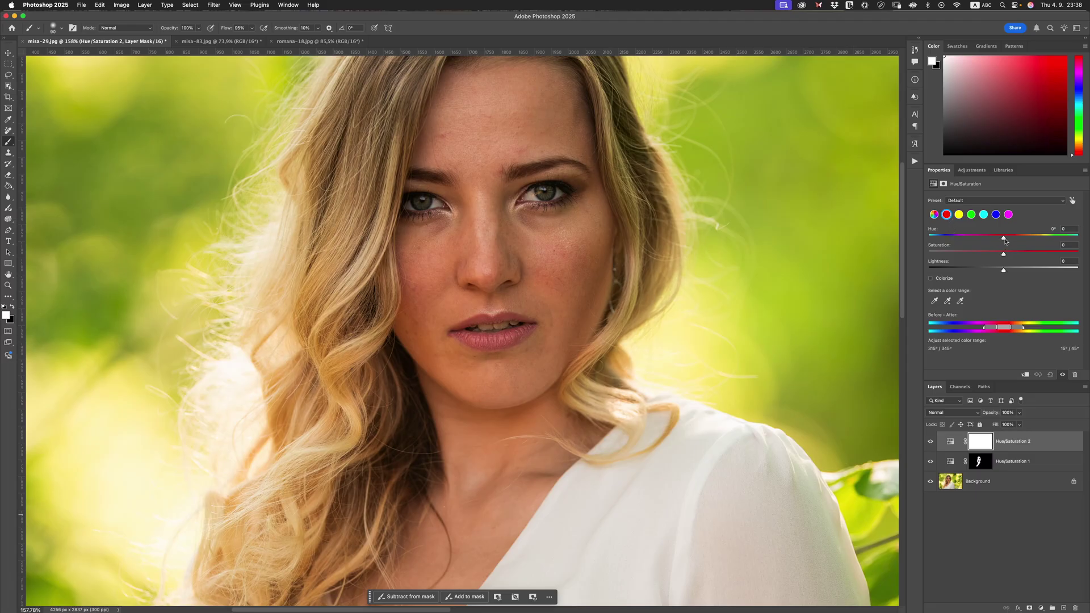
pyautogui.moveTo(1009, 241); pyautogui.dragTo(1087, 238)
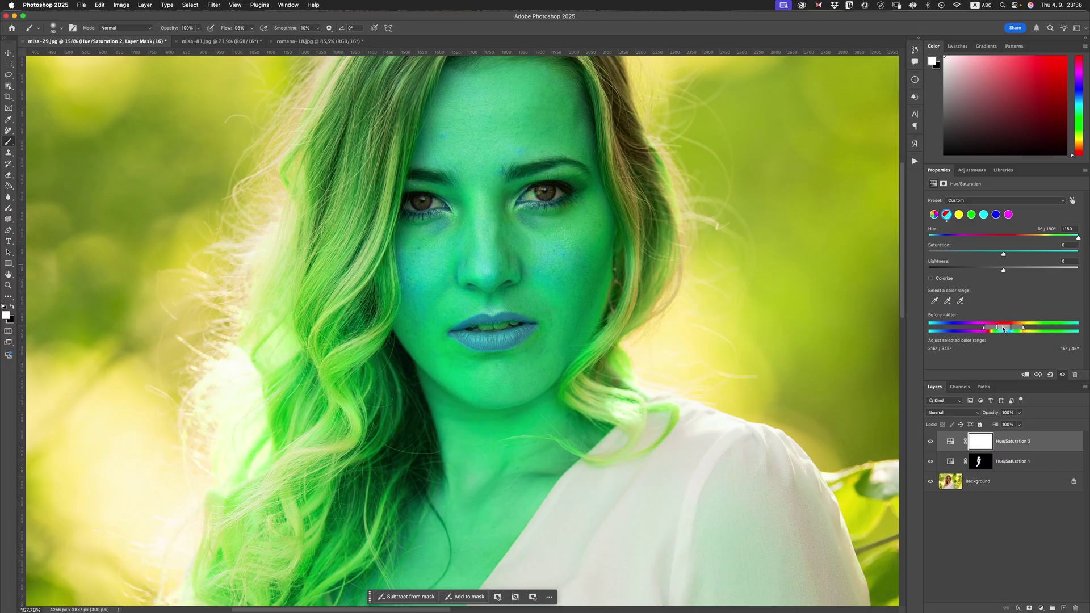
pyautogui.moveTo(1002, 329); pyautogui.dragTo(995, 335)
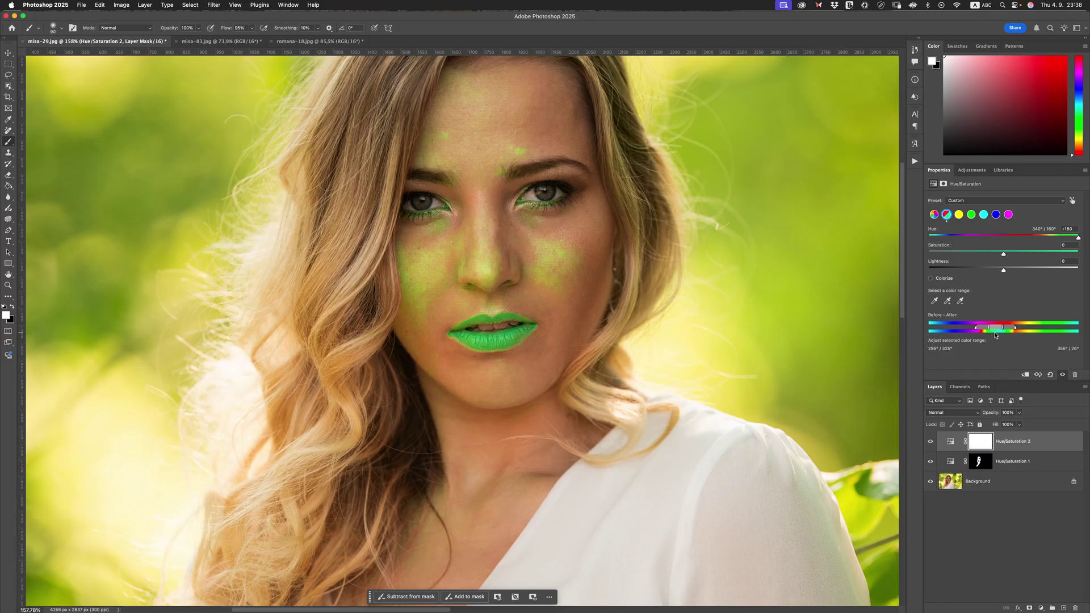
pyautogui.moveTo(994, 336); pyautogui.dragTo(994, 336)
# Invert the Hue/Saturation 2 mask and paint it onto the cheeks, nose, forehead and under-eye
pyautogui.press('super+i')
pyautogui.moveTo(424, 250)
pyautogui.mouseDown()
pyautogui.moveTo(448, 253)
pyautogui.moveTo(415, 324)
pyautogui.mouseUp()
pyautogui.moveTo(471, 281)
pyautogui.mouseDown()
pyautogui.moveTo(514, 259)
pyautogui.moveTo(475, 260)
pyautogui.moveTo(498, 154)
pyautogui.moveTo(454, 126)
pyautogui.mouseUp()
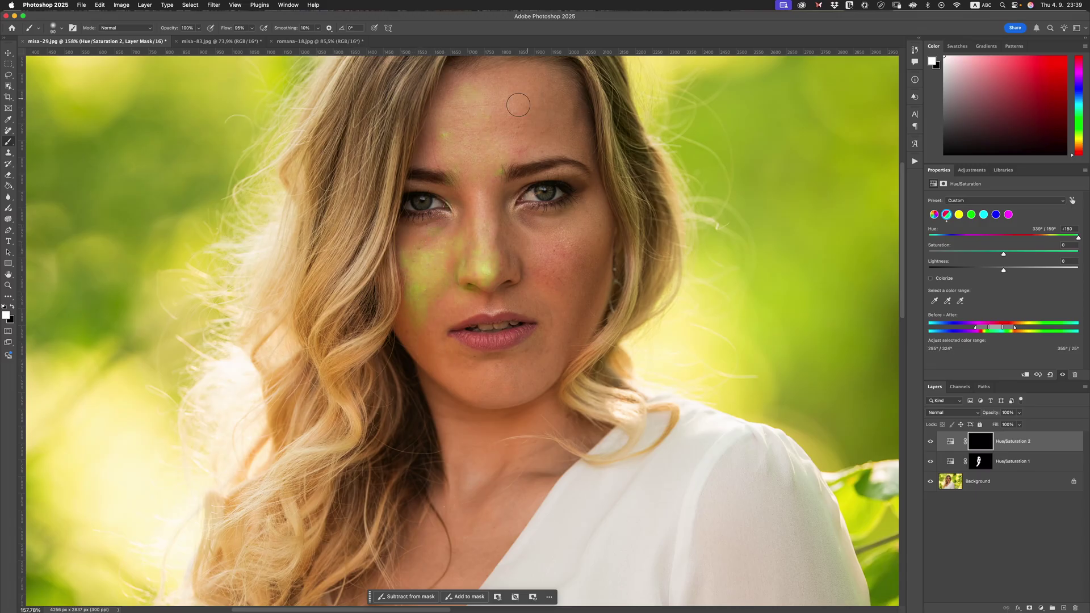
pyautogui.click(519, 150)
pyautogui.click(445, 135)
pyautogui.click(520, 200)
pyautogui.moveTo(549, 229)
pyautogui.mouseDown()
pyautogui.moveTo(560, 258)
pyautogui.moveTo(542, 281)
pyautogui.mouseUp()
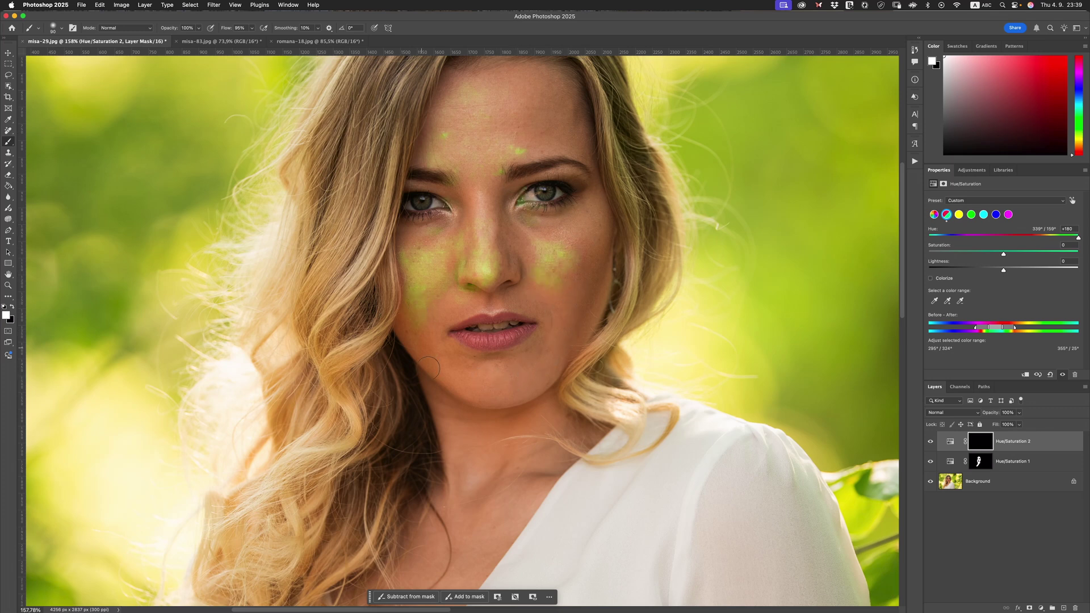
# Lower the reds Hue shift to +5 so the painted skin blends naturally
pyautogui.moveTo(457, 520); pyautogui.dragTo(471, 390)
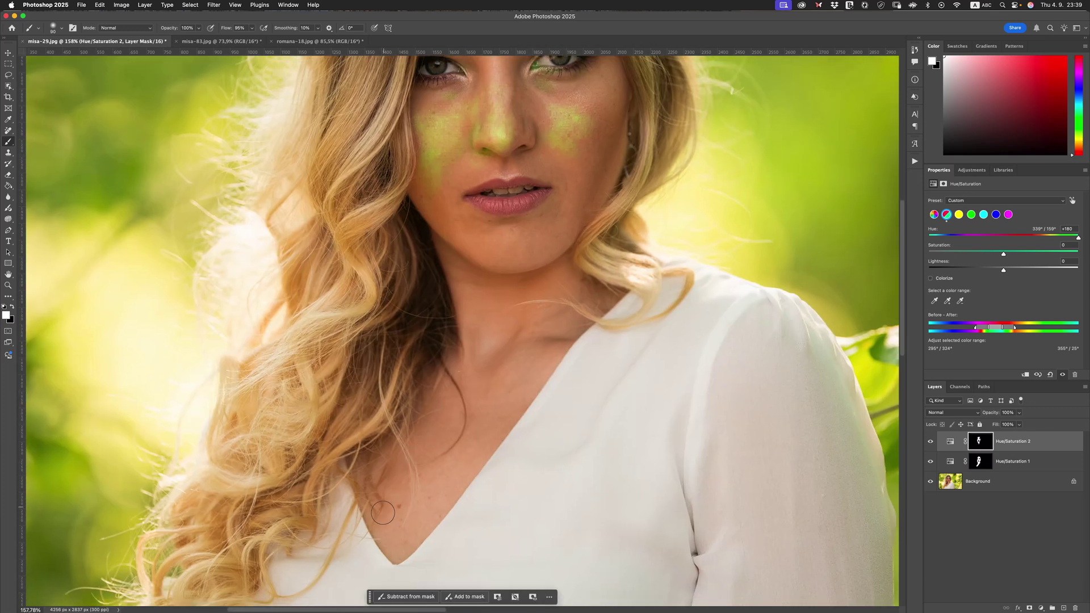
pyautogui.scroll(4, 500, 341)
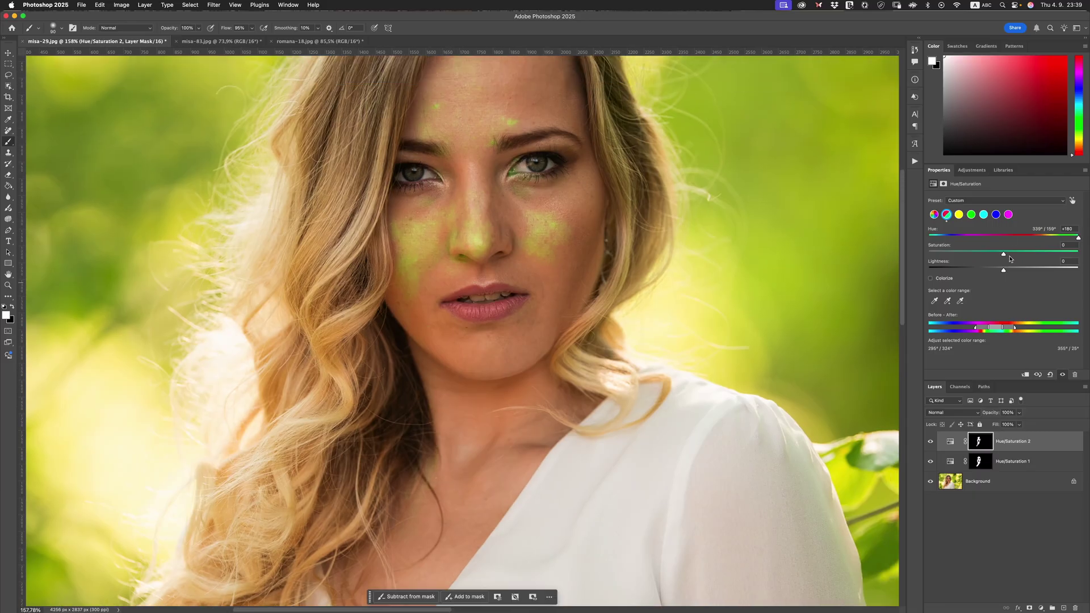
pyautogui.moveTo(1078, 238); pyautogui.dragTo(1008, 255)
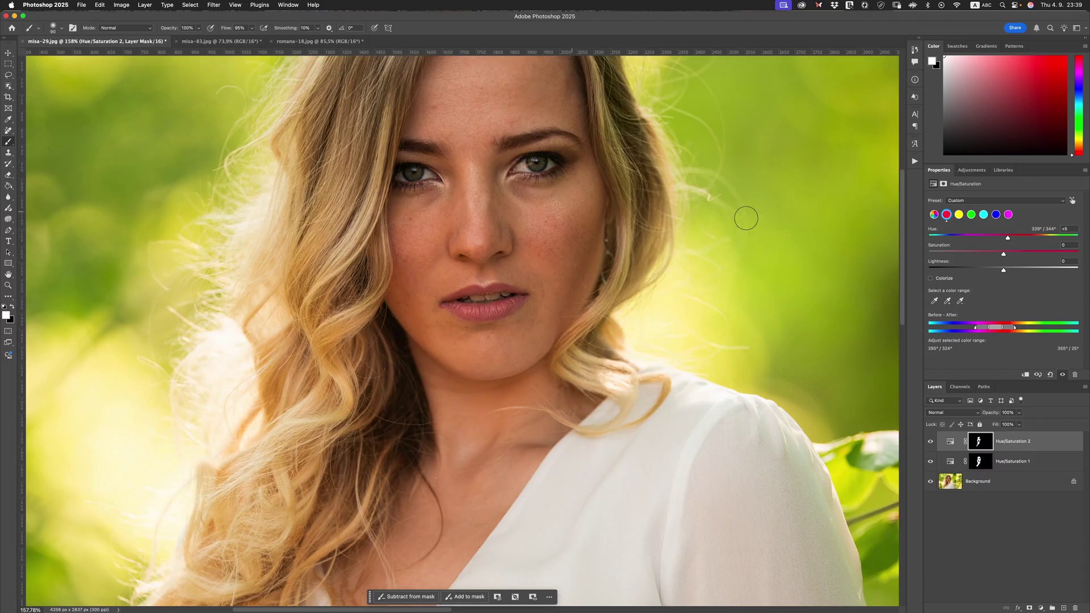
# Flatten the image into Background, duplicate it as Layer 1, and zoom out to the whole photo
pyautogui.rightClick(994, 483)
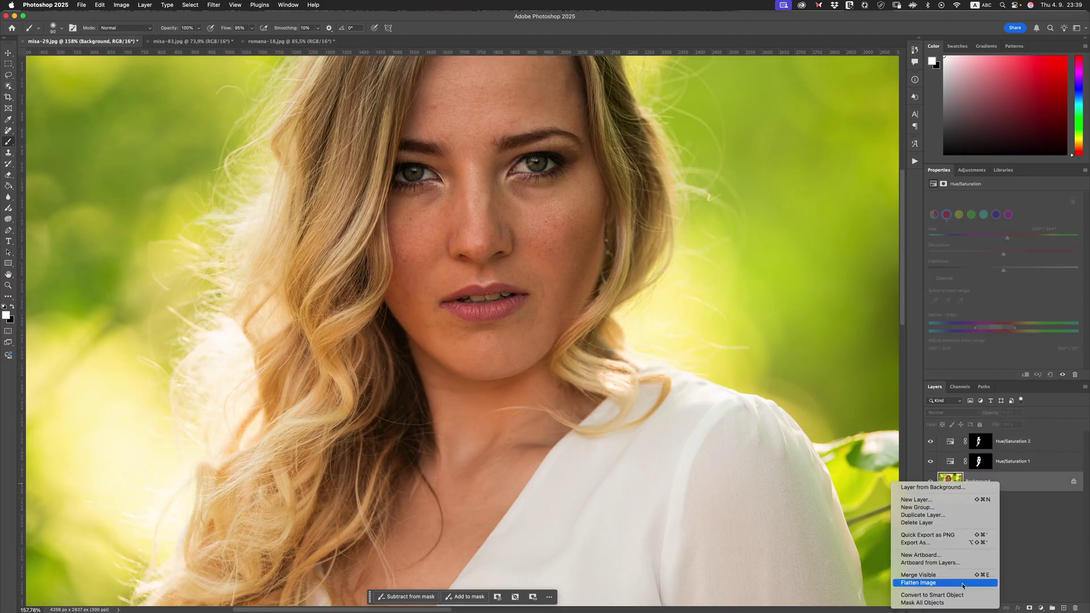
pyautogui.press('Escape')
pyautogui.rightClick(1007, 483)
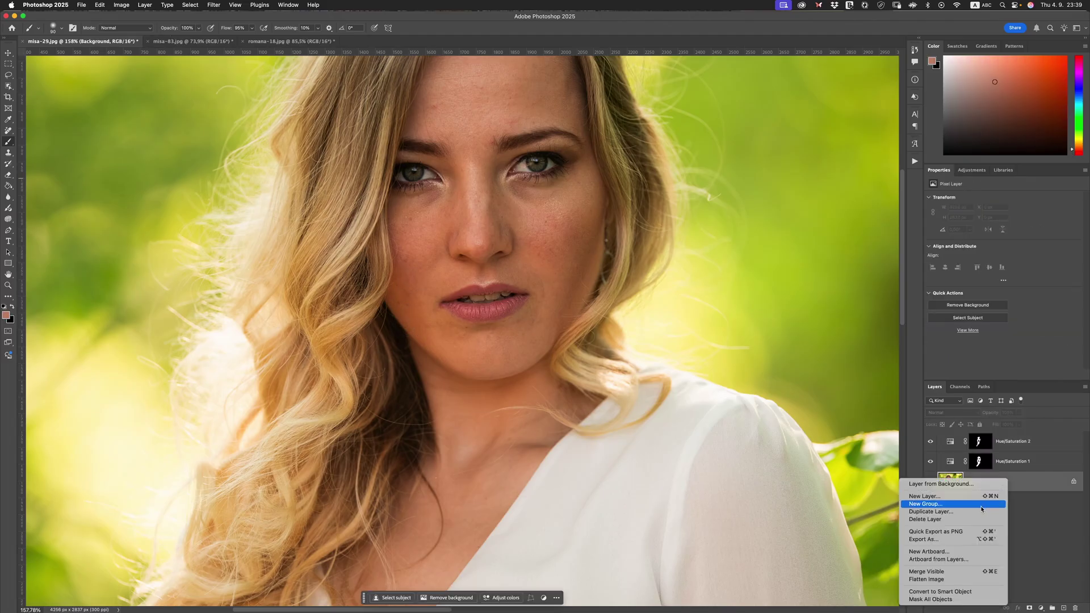
pyautogui.click(942, 579)
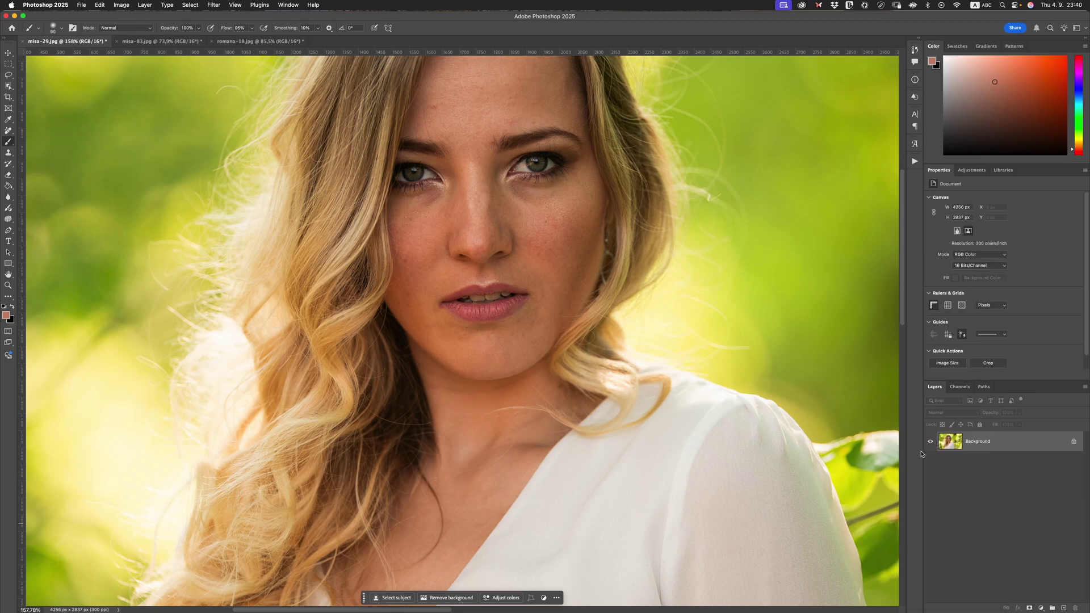
pyautogui.press('super+j')
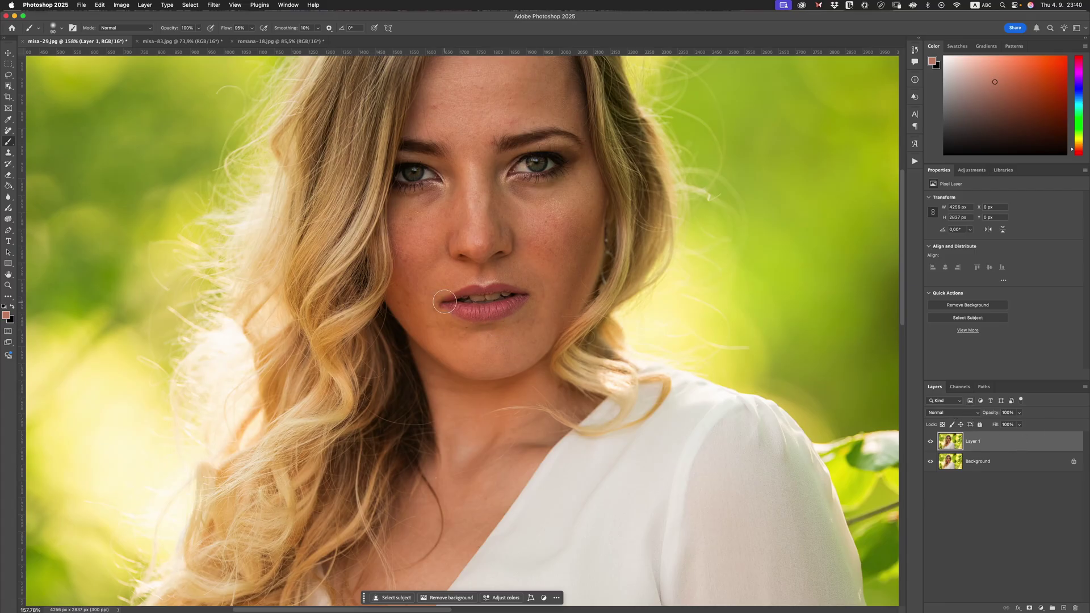
pyautogui.click(8, 284)
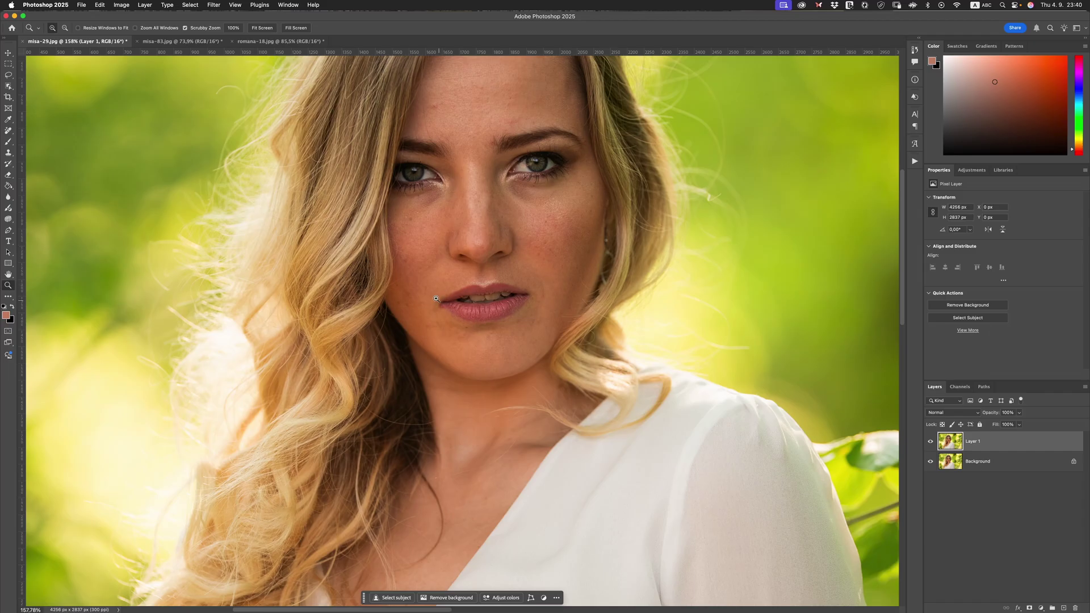
pyautogui.moveTo(436, 299); pyautogui.dragTo(407, 210)
# Zoom in close on the woman's face to check the remaining orange skin tones
pyautogui.click(213, 6)
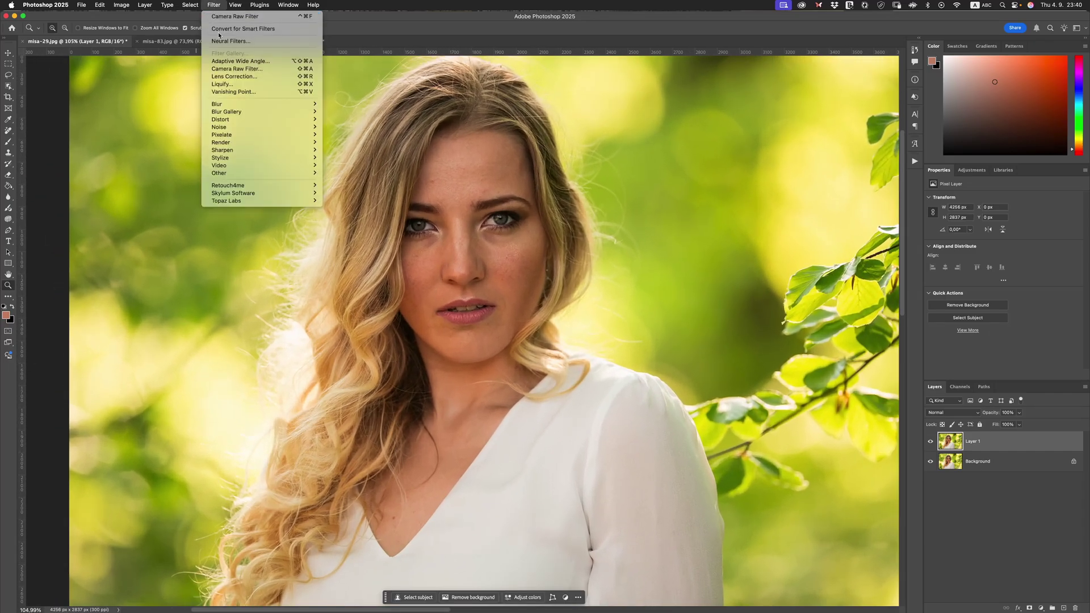
pyautogui.click(234, 69)
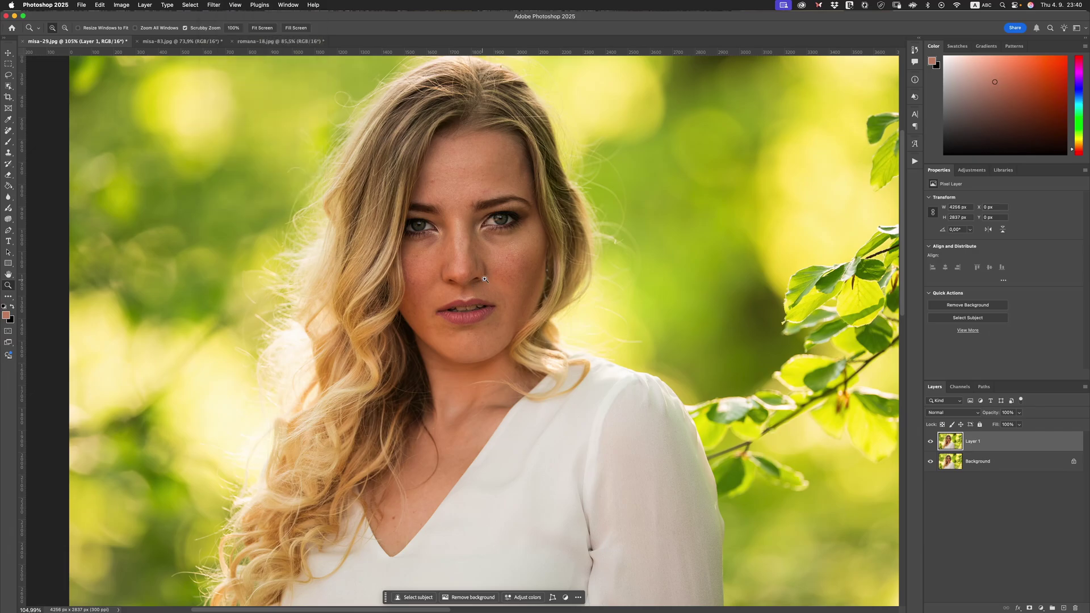
pyautogui.scroll(5, 479, 271)
pyautogui.scroll(-2, 479, 246)
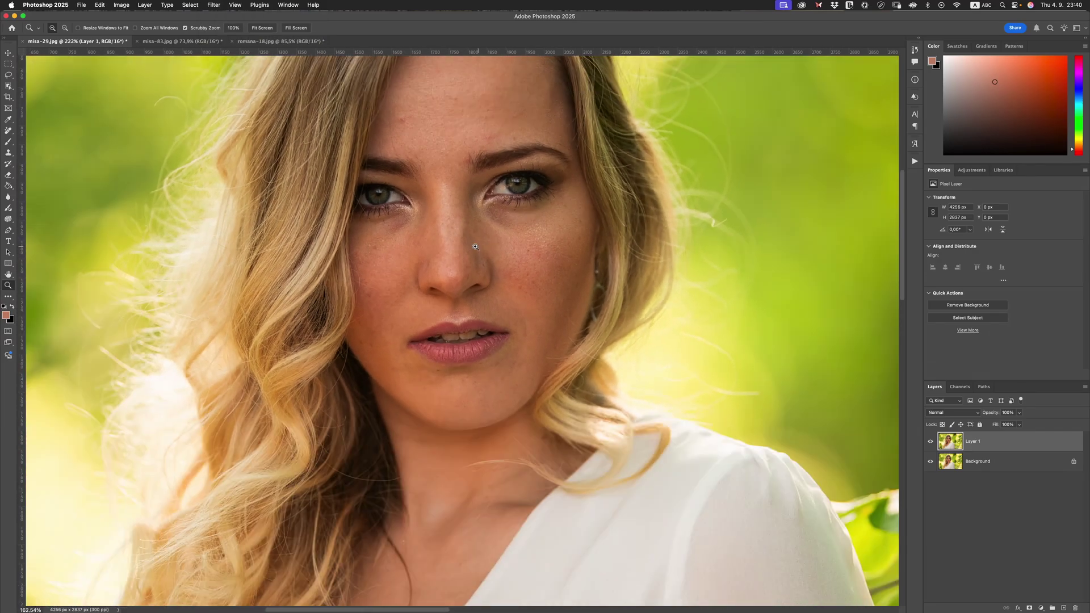
pyautogui.moveTo(444, 262); pyautogui.dragTo(497, 255)
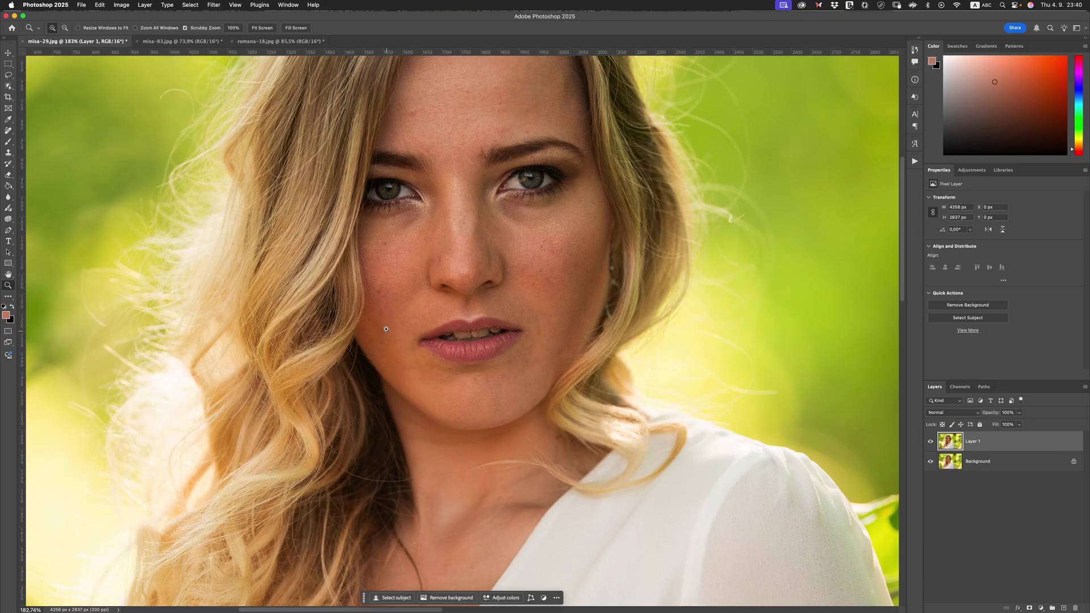
pyautogui.click(1038, 606)
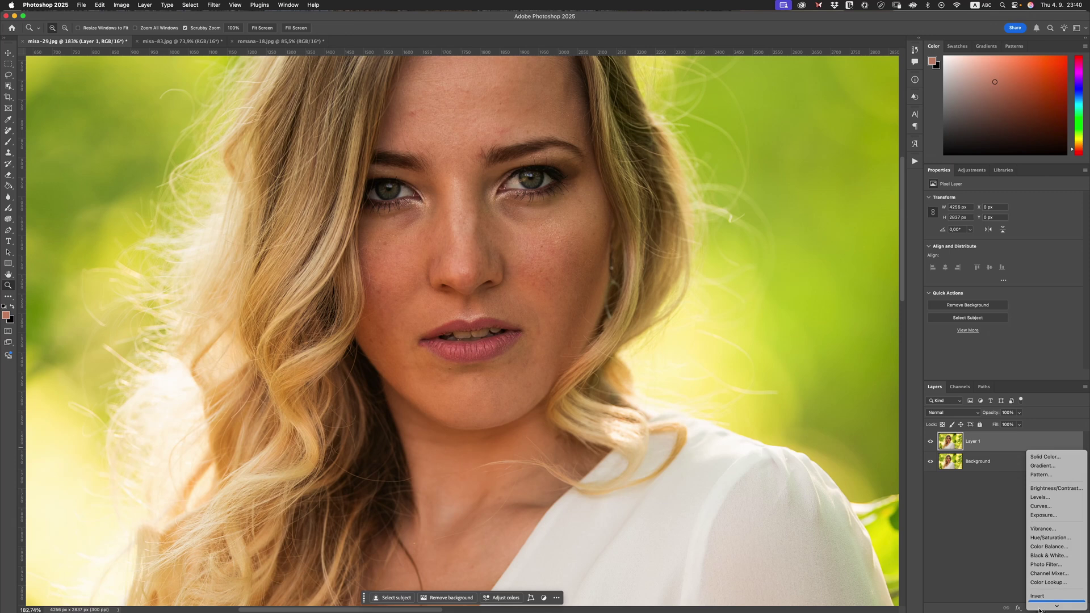
pyautogui.click(1046, 529)
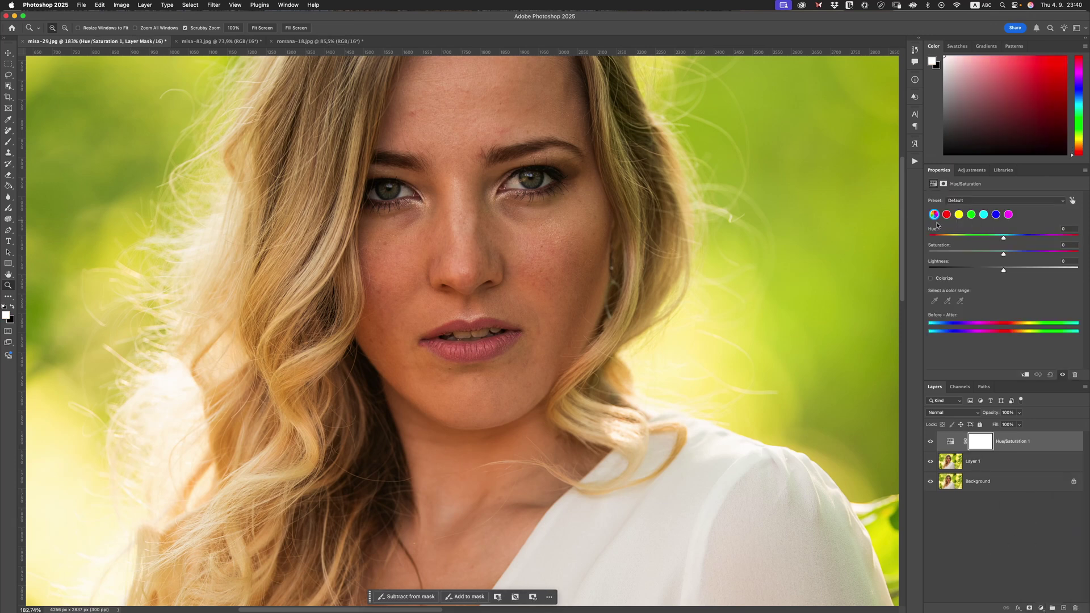
pyautogui.click(1072, 200)
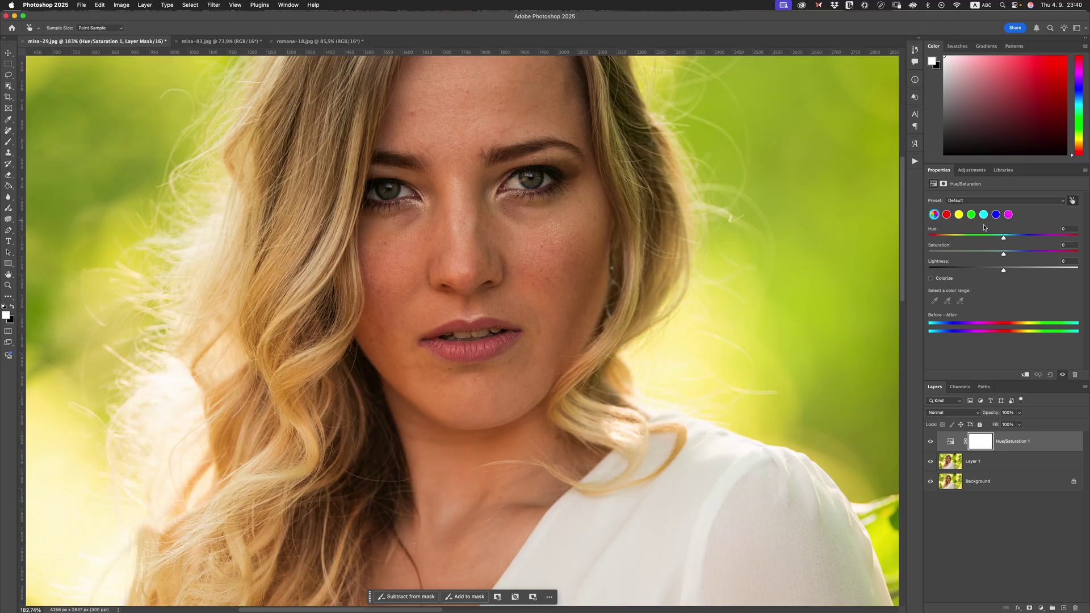
pyautogui.click(394, 344)
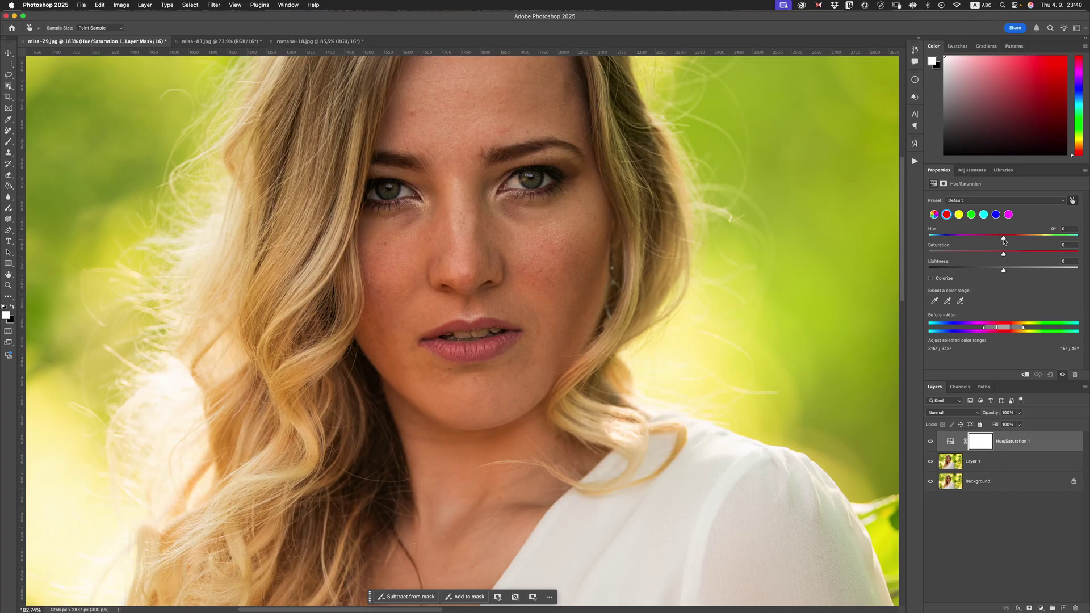
pyautogui.moveTo(1004, 241); pyautogui.dragTo(1087, 237)
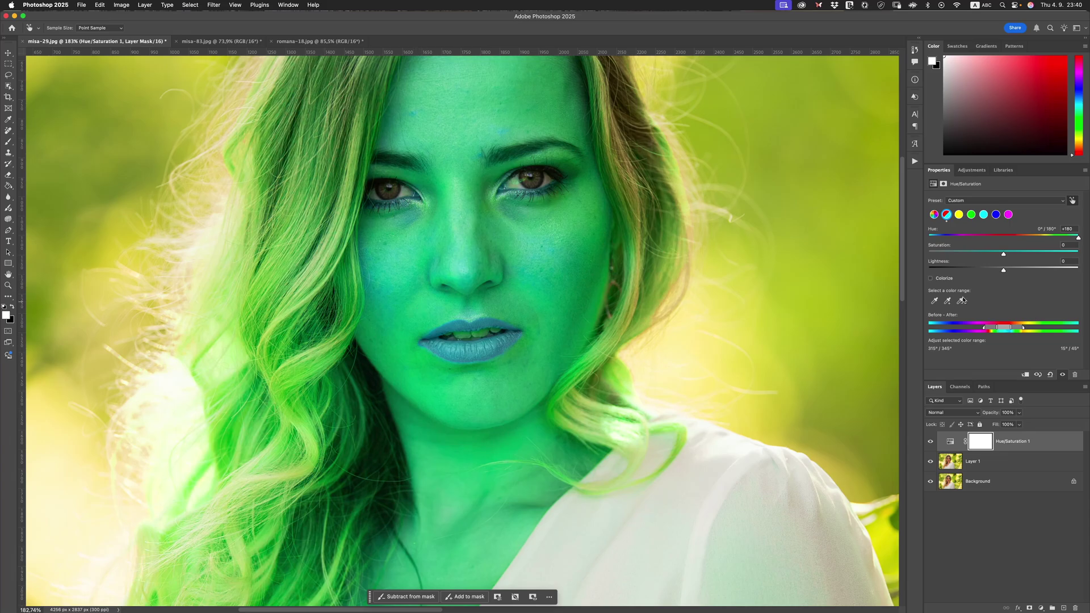
pyautogui.moveTo(1005, 330)
pyautogui.mouseDown()
pyautogui.moveTo(996, 332)
pyautogui.moveTo(1023, 332)
pyautogui.mouseUp()
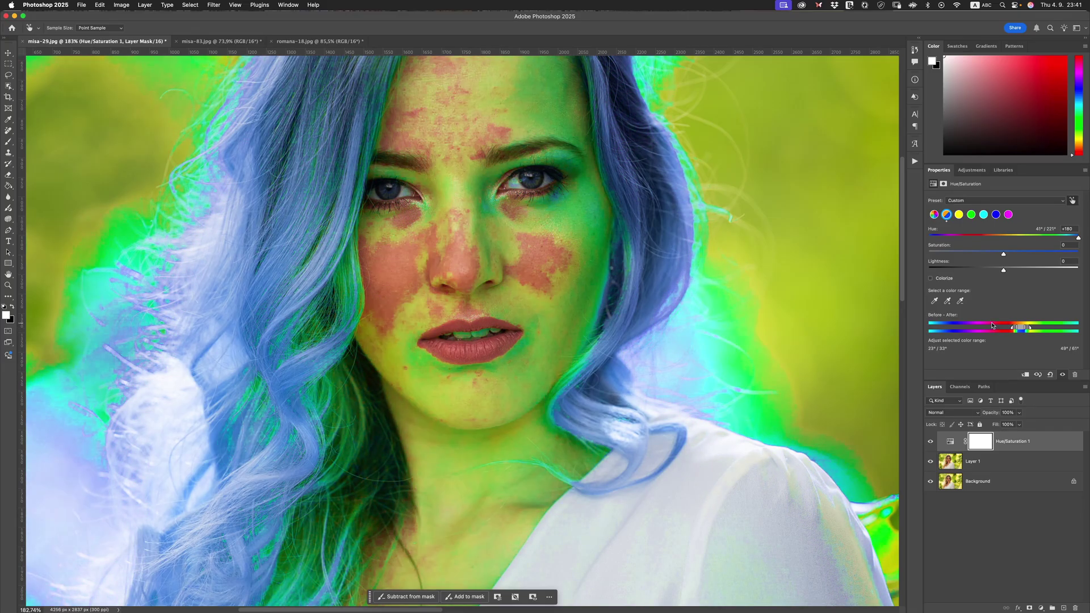
pyautogui.press('z')
pyautogui.press('BackSpace')
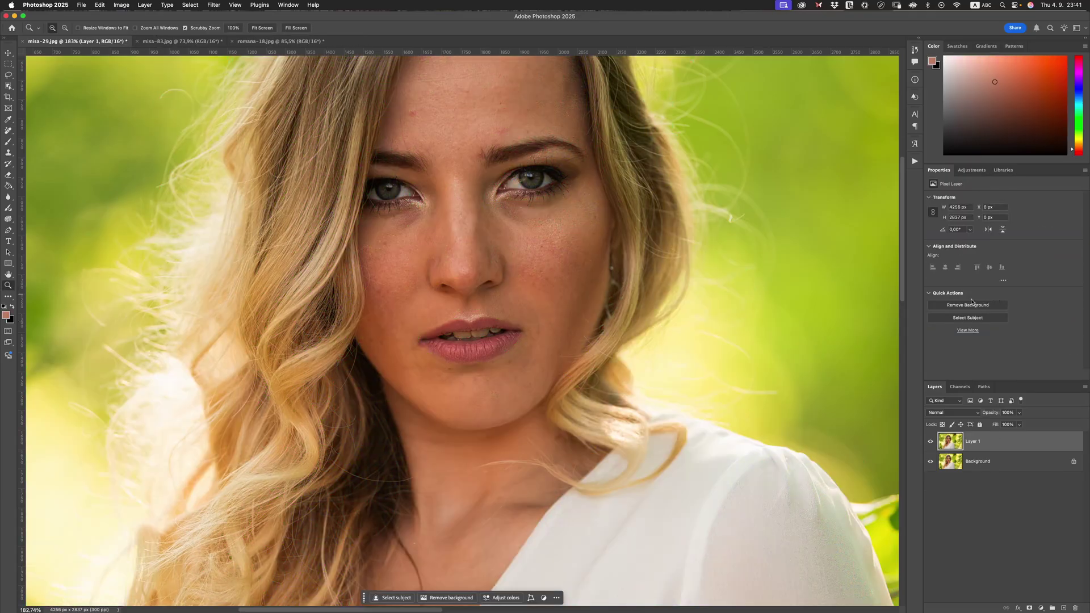
# Open the Camera Raw filter and switch the Color Mixer to Point Color
pyautogui.click(214, 7)
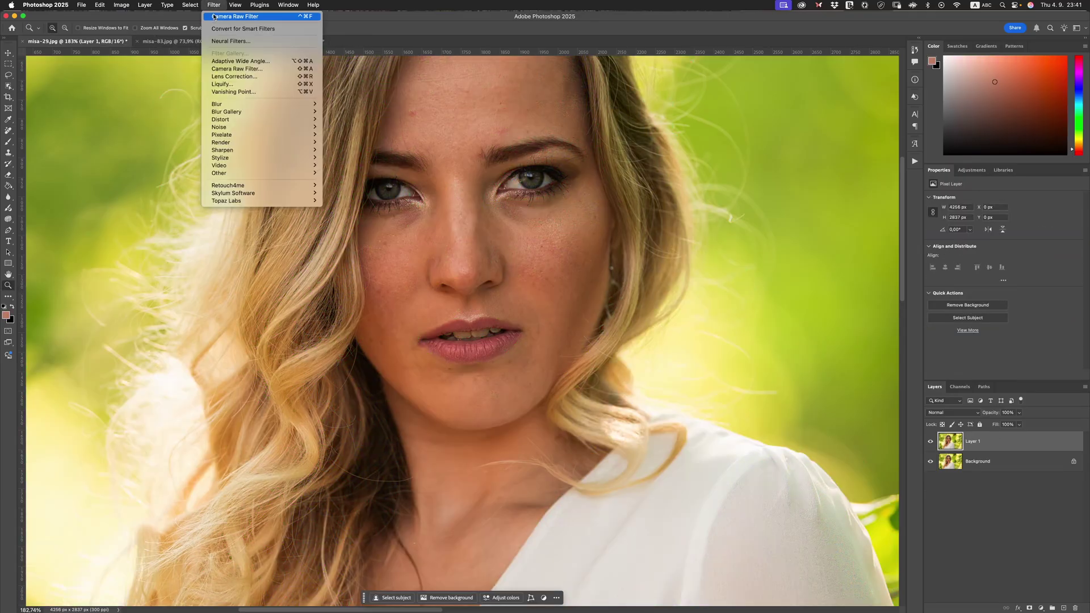
pyautogui.click(247, 69)
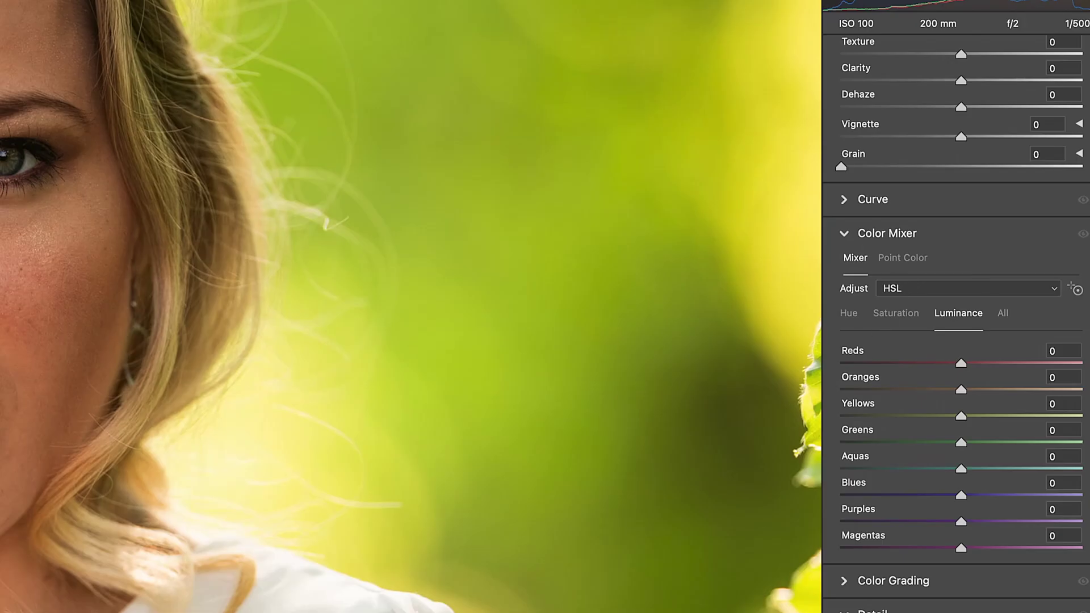
pyautogui.click(908, 259)
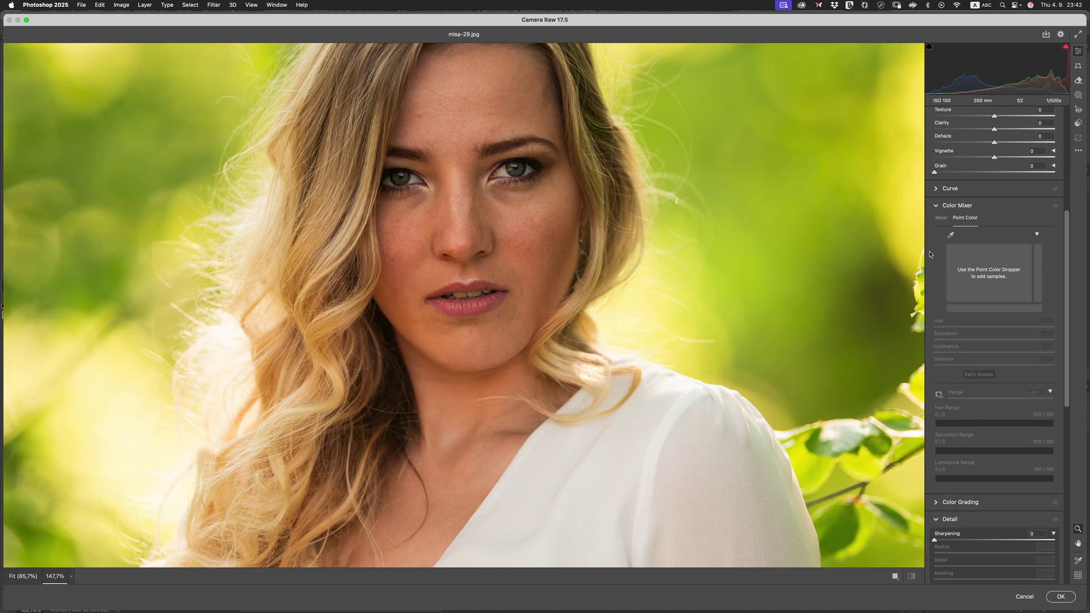
# Sample the orange cheek skin tone with the dropper and turn on Range Overlay
pyautogui.click(951, 234)
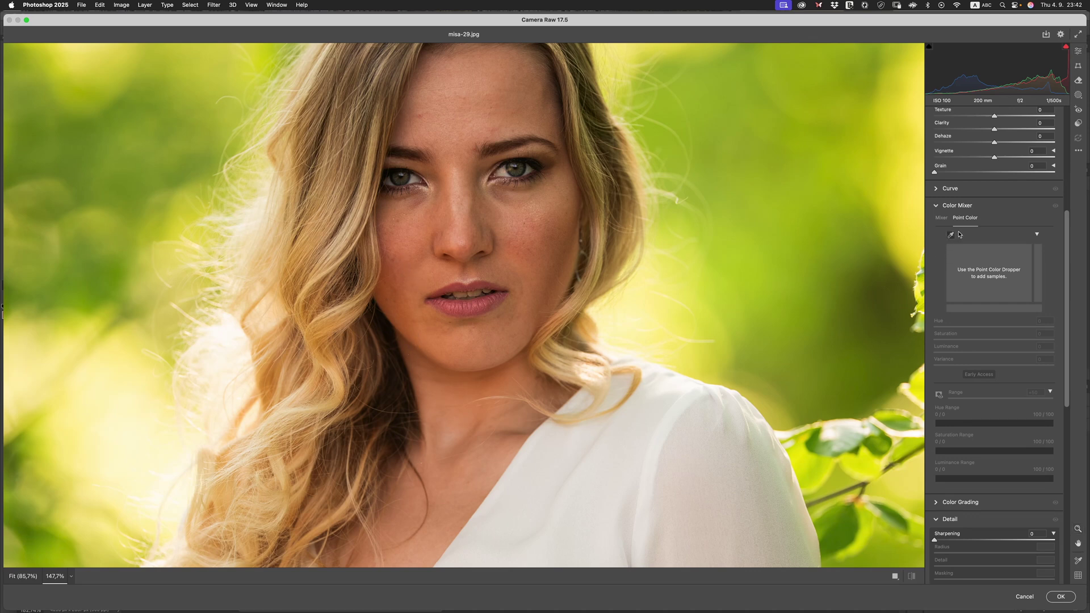
pyautogui.click(391, 295)
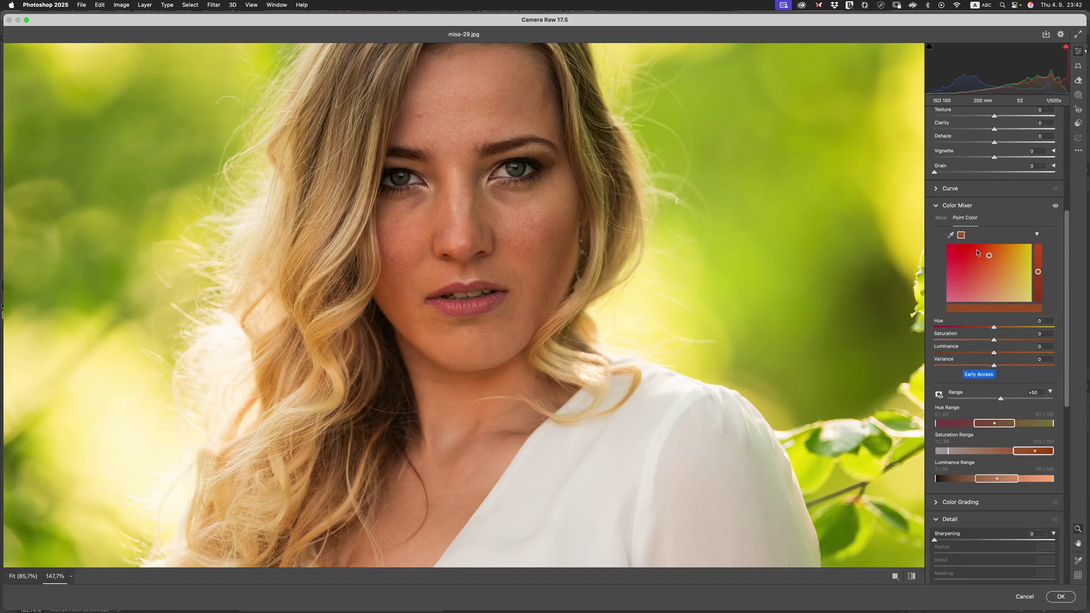
pyautogui.click(939, 395)
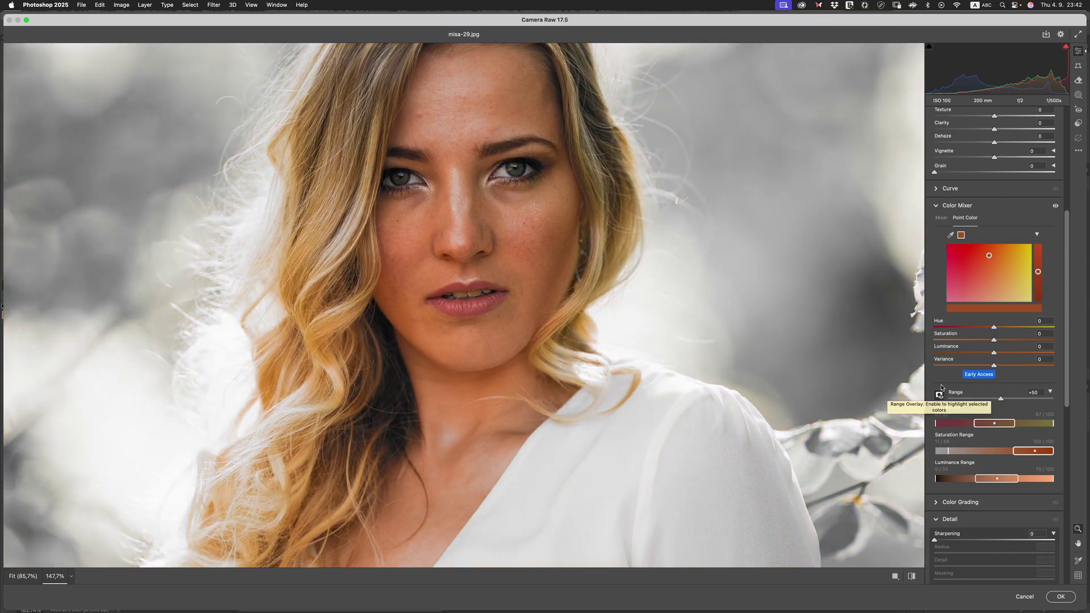
pyautogui.scroll(-3, 460, 233)
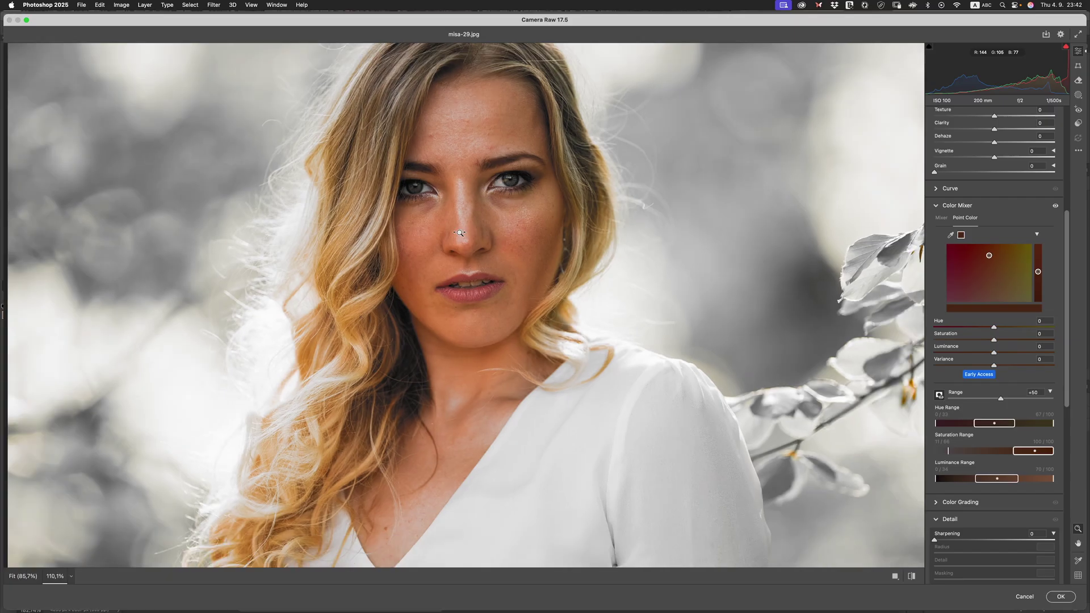
pyautogui.scroll(-3, 460, 233)
pyautogui.scroll(1, 460, 233)
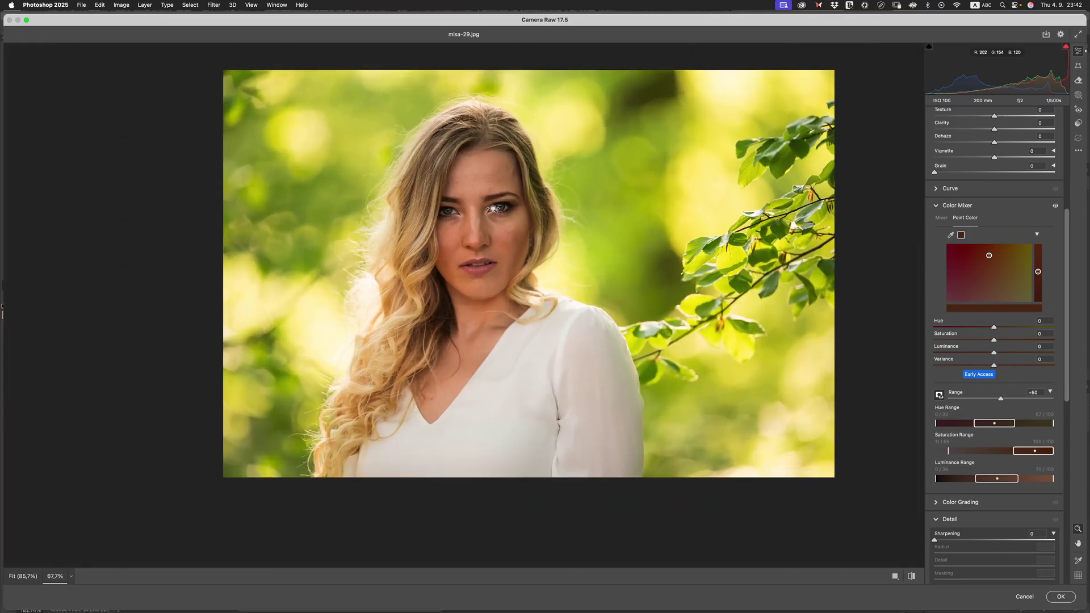
# Narrow the Point Color Range to about +18 and move the Saturation Range's low end right
pyautogui.click(938, 395)
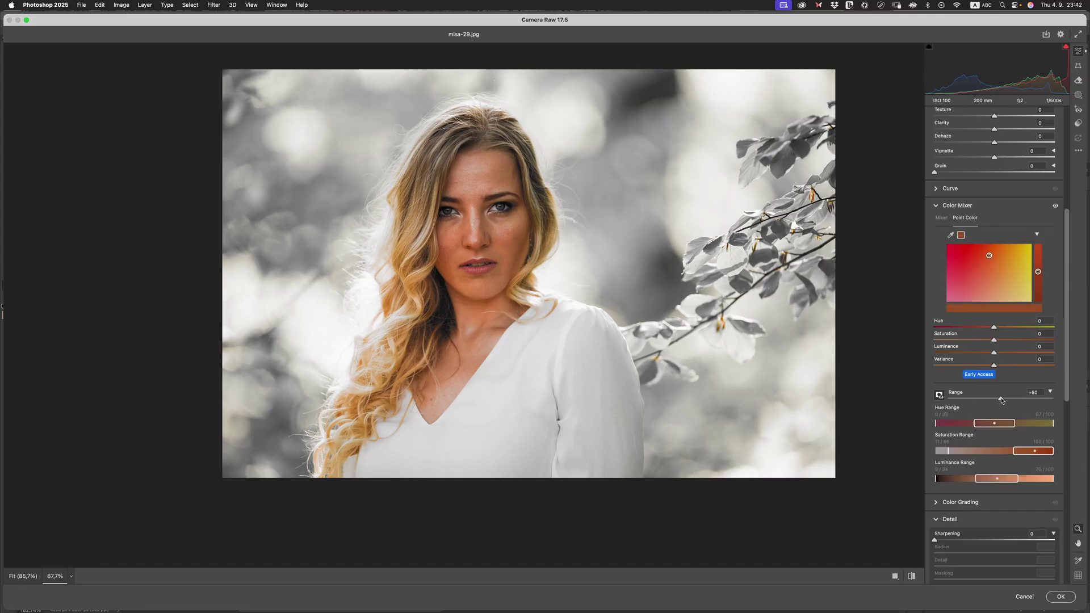
pyautogui.moveTo(1001, 400); pyautogui.dragTo(976, 400)
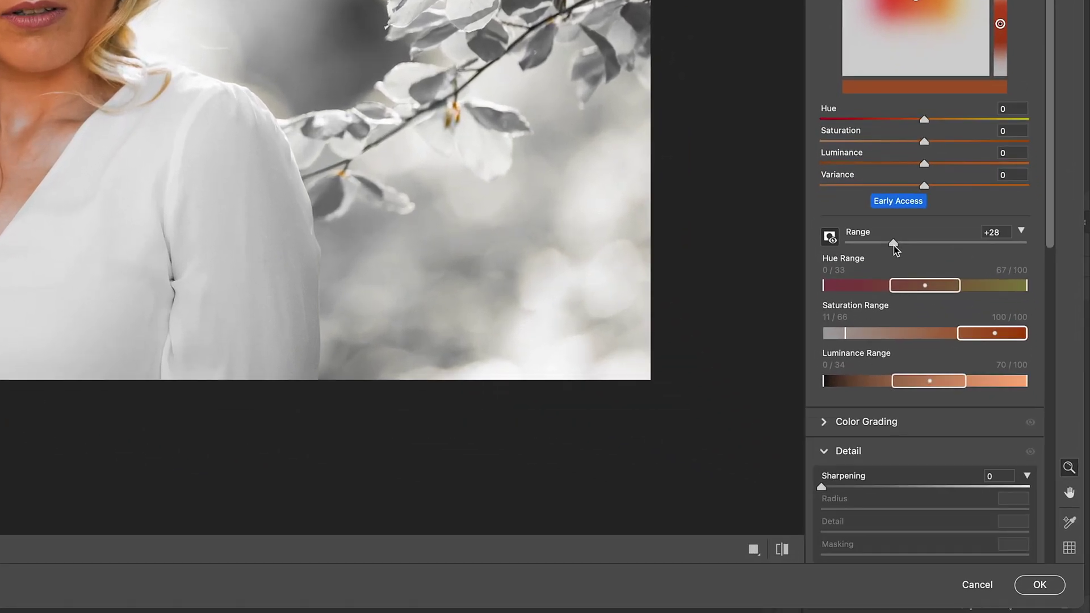
pyautogui.moveTo(894, 245); pyautogui.dragTo(872, 248)
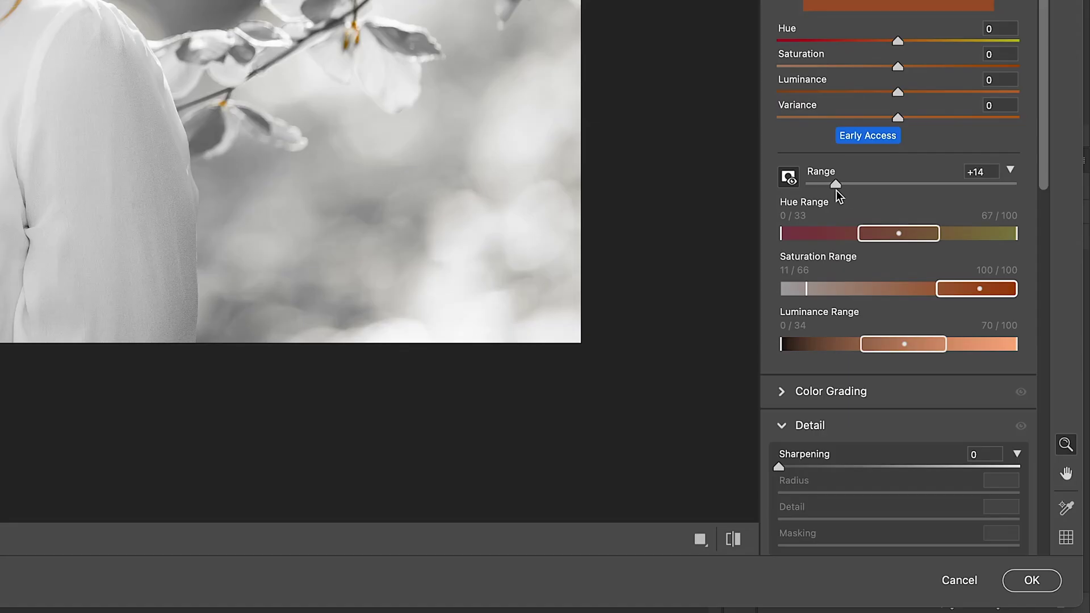
pyautogui.moveTo(836, 189); pyautogui.dragTo(824, 191)
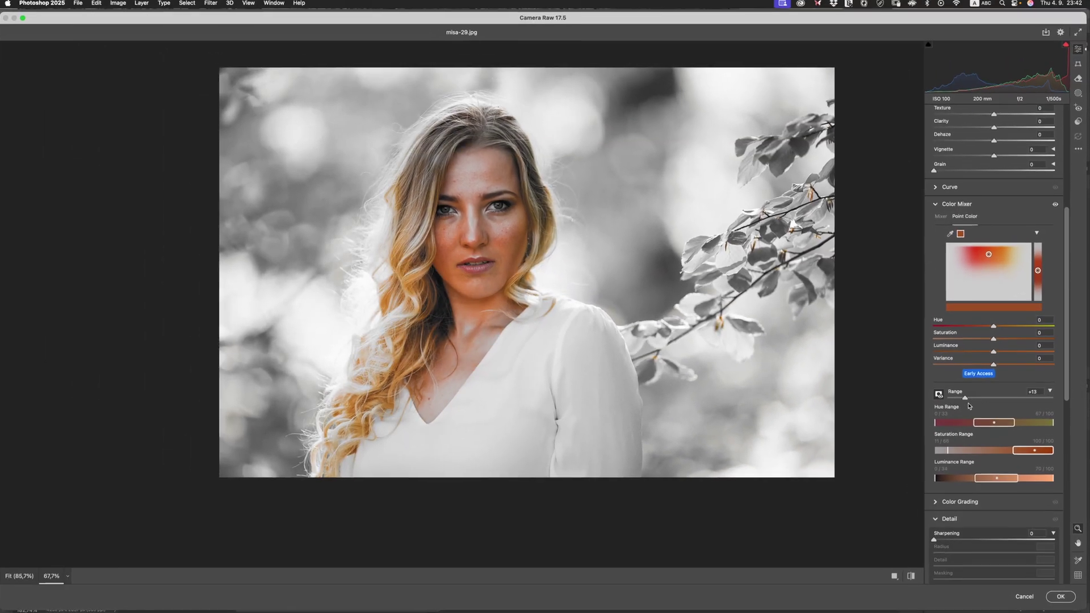
pyautogui.moveTo(969, 405)
pyautogui.mouseDown()
pyautogui.moveTo(1030, 407)
pyautogui.moveTo(967, 407)
pyautogui.mouseUp()
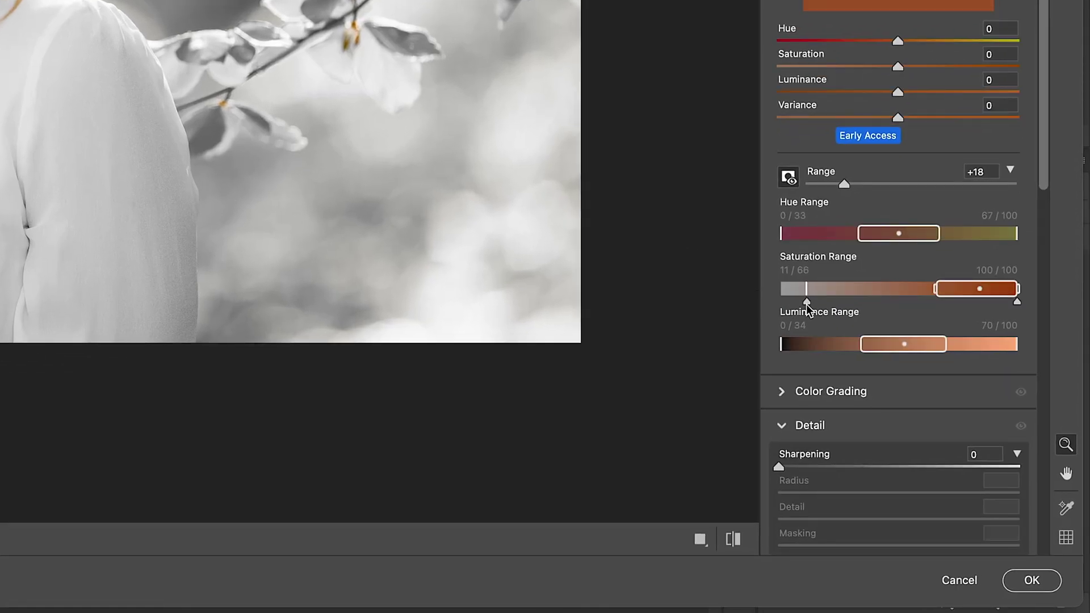
pyautogui.moveTo(806, 304); pyautogui.dragTo(840, 304)
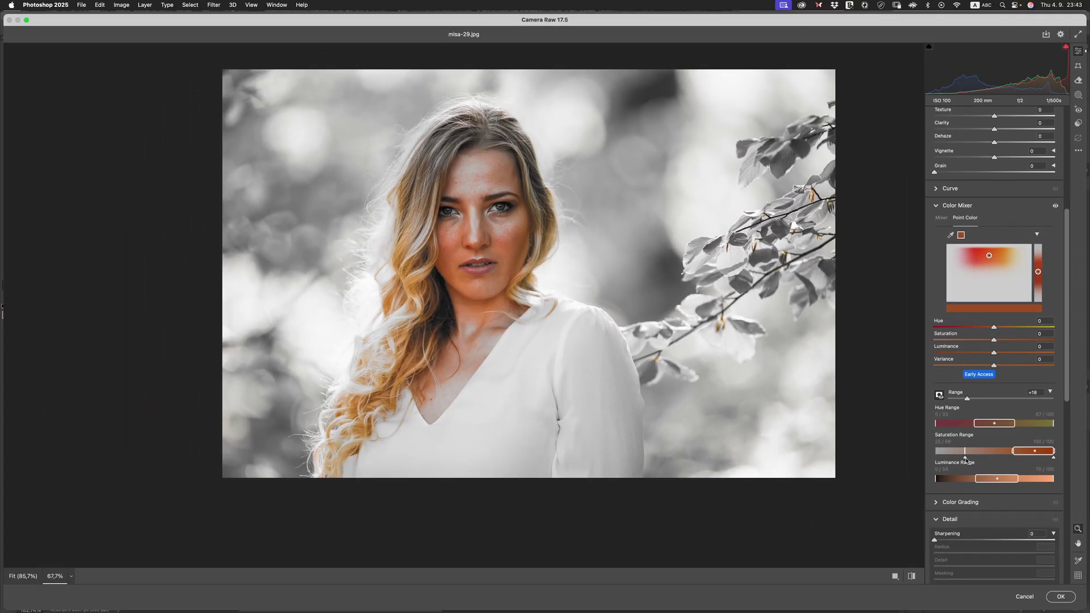
pyautogui.moveTo(965, 459); pyautogui.dragTo(1009, 458)
# Restrict Saturation Range to the most saturated oranges and raise Range to about +21
pyautogui.scroll(3, 474, 260)
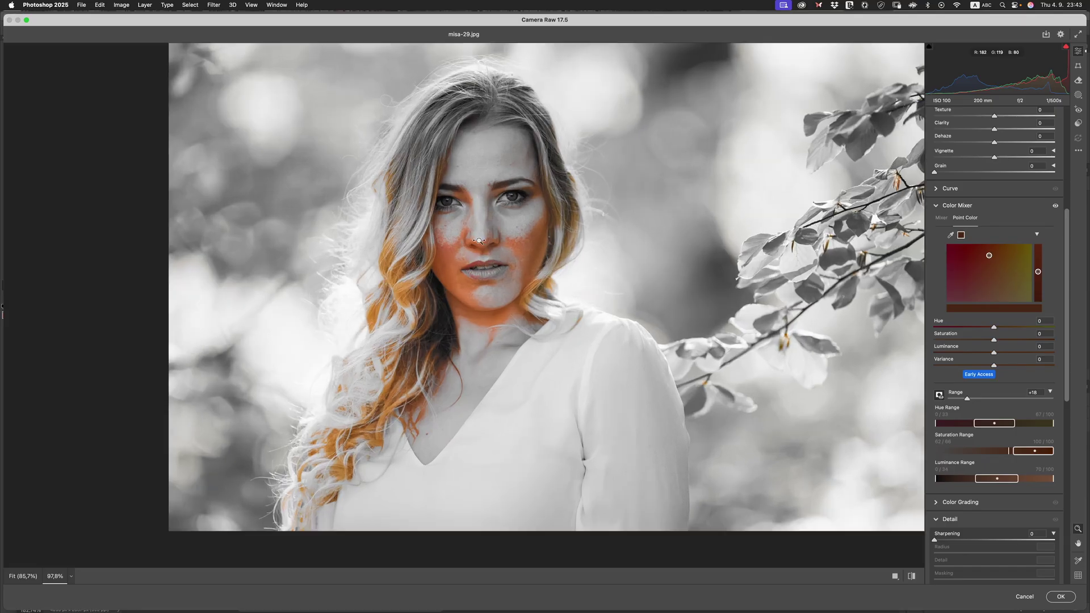
pyautogui.click(939, 395)
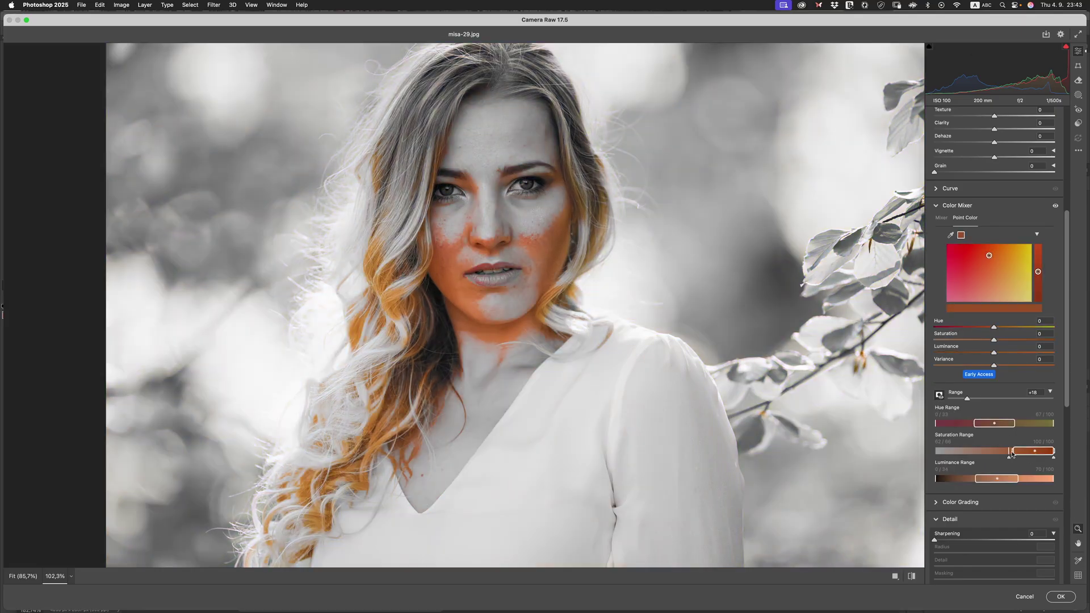
pyautogui.moveTo(1012, 454); pyautogui.dragTo(1025, 454)
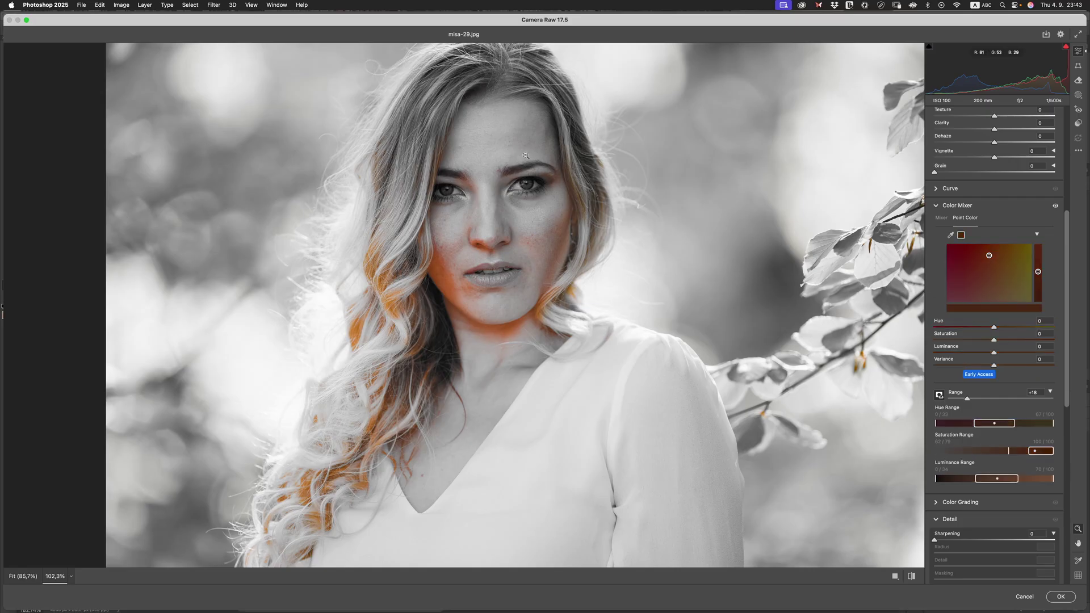
pyautogui.click(939, 395)
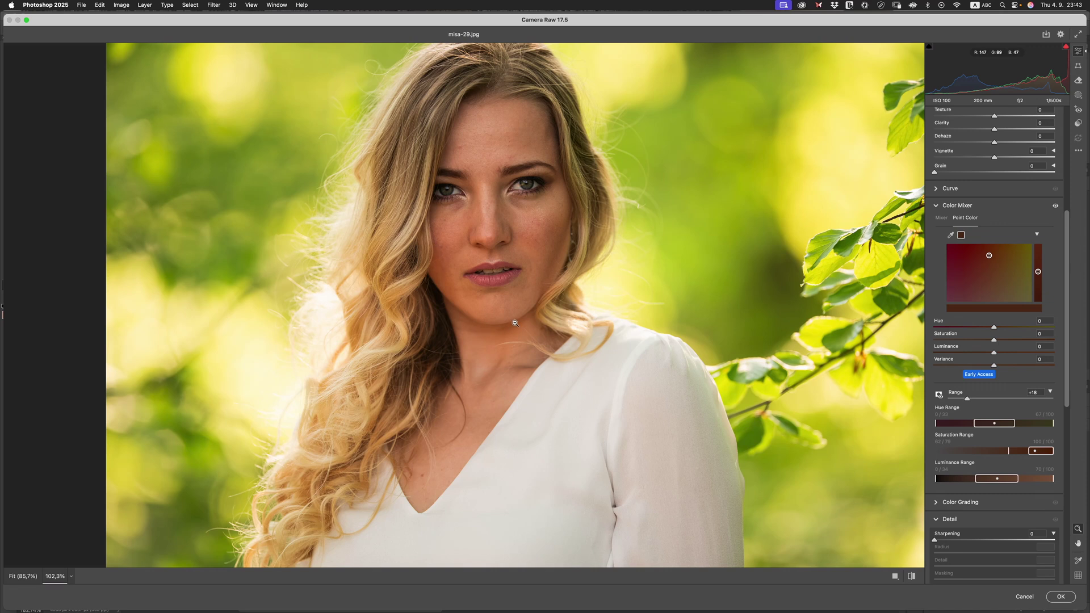
pyautogui.scroll(3, 521, 324)
pyautogui.scroll(2, 521, 324)
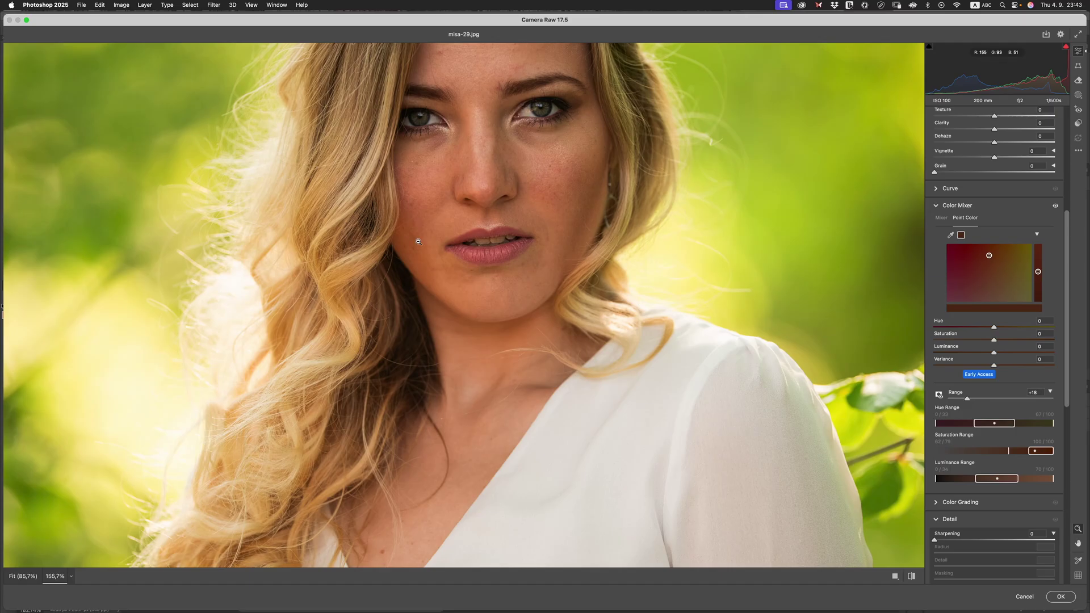
pyautogui.click(940, 395)
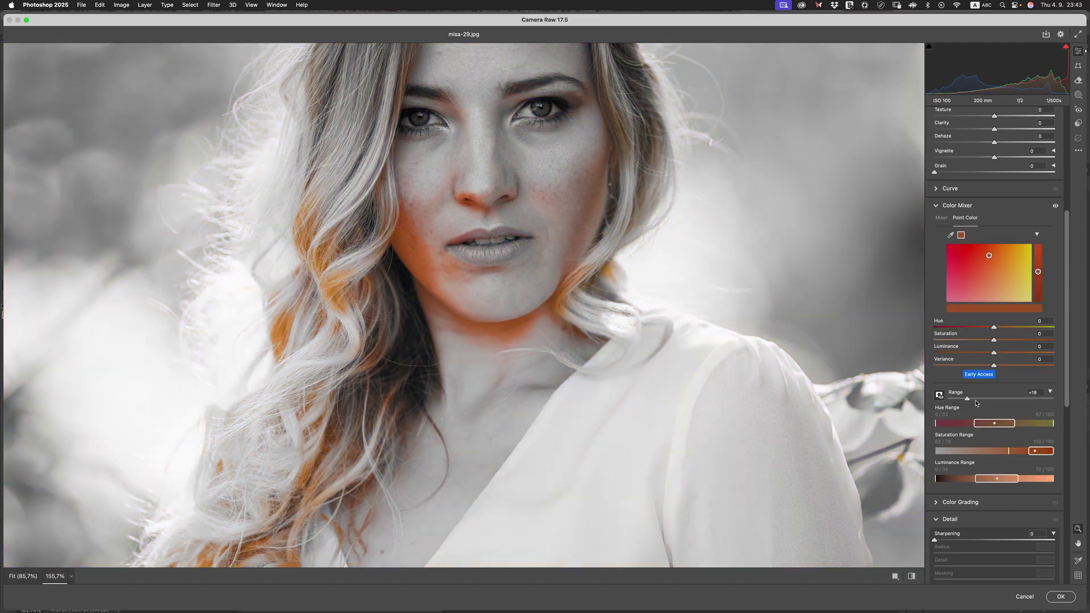
pyautogui.moveTo(976, 403); pyautogui.dragTo(972, 401)
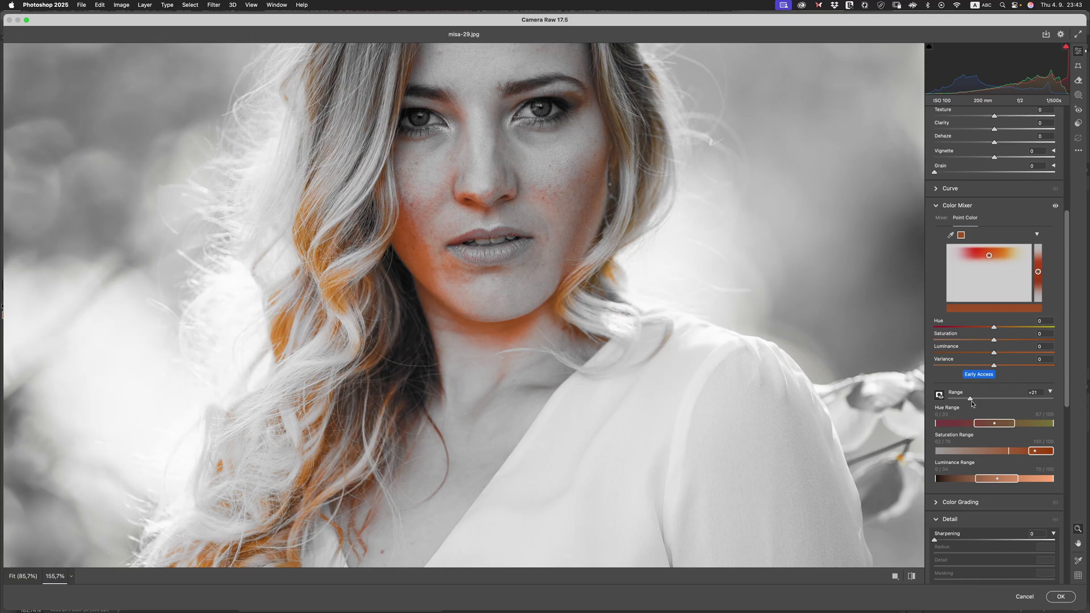
pyautogui.keyDown('alt'); pyautogui.click(484, 251); pyautogui.keyUp('alt')
pyautogui.moveTo(485, 168); pyautogui.dragTo(525, 157)
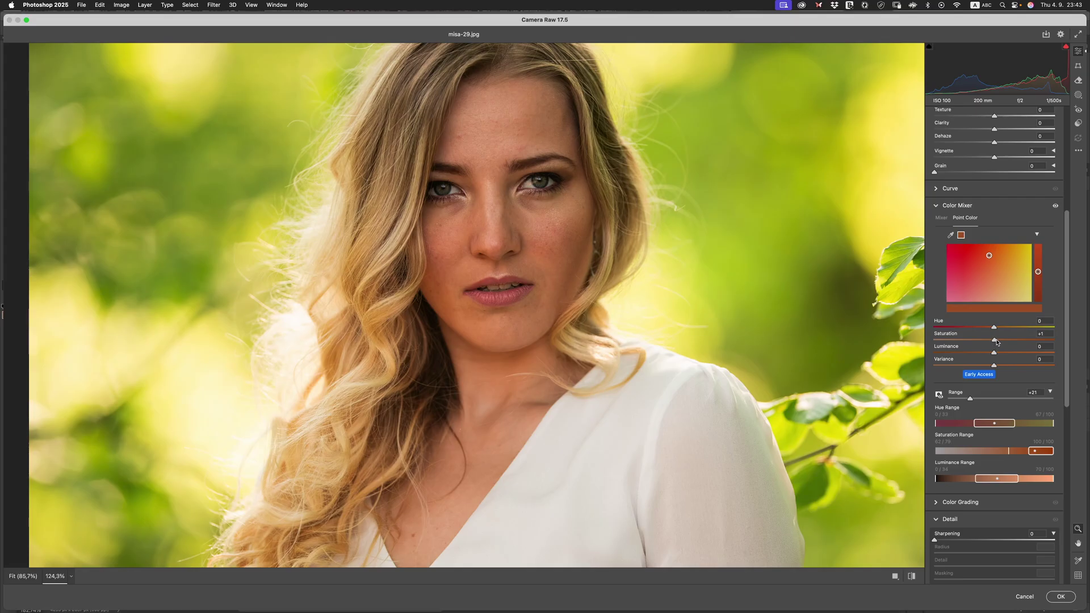
# Lower the Point Color Saturation slightly below zero and accept Camera Raw with OK
pyautogui.moveTo(997, 342); pyautogui.dragTo(995, 340)
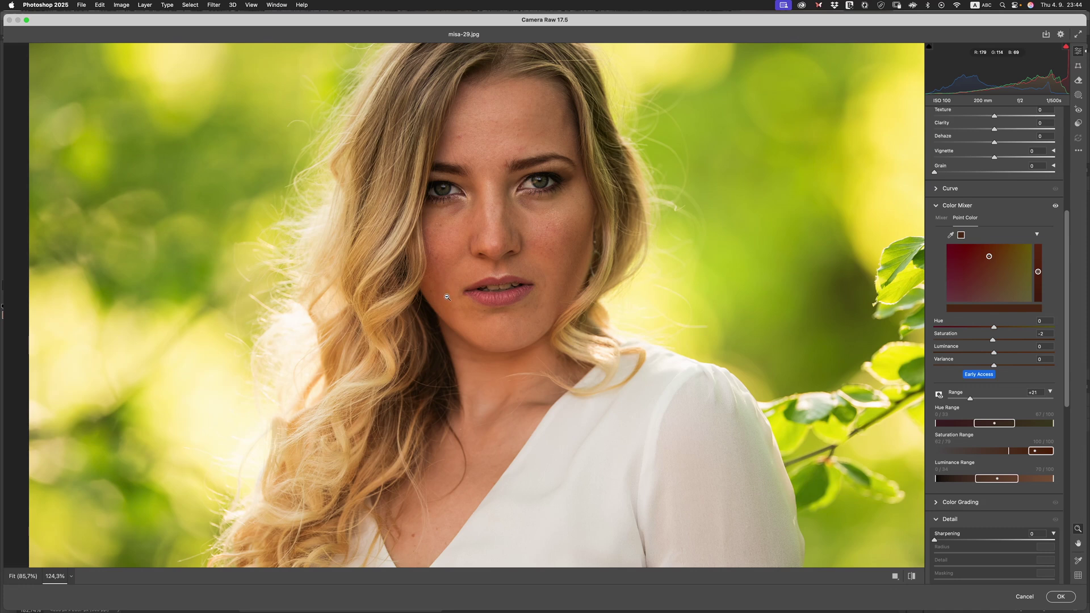
pyautogui.scroll(-3, 447, 297)
pyautogui.scroll(2, 487, 179)
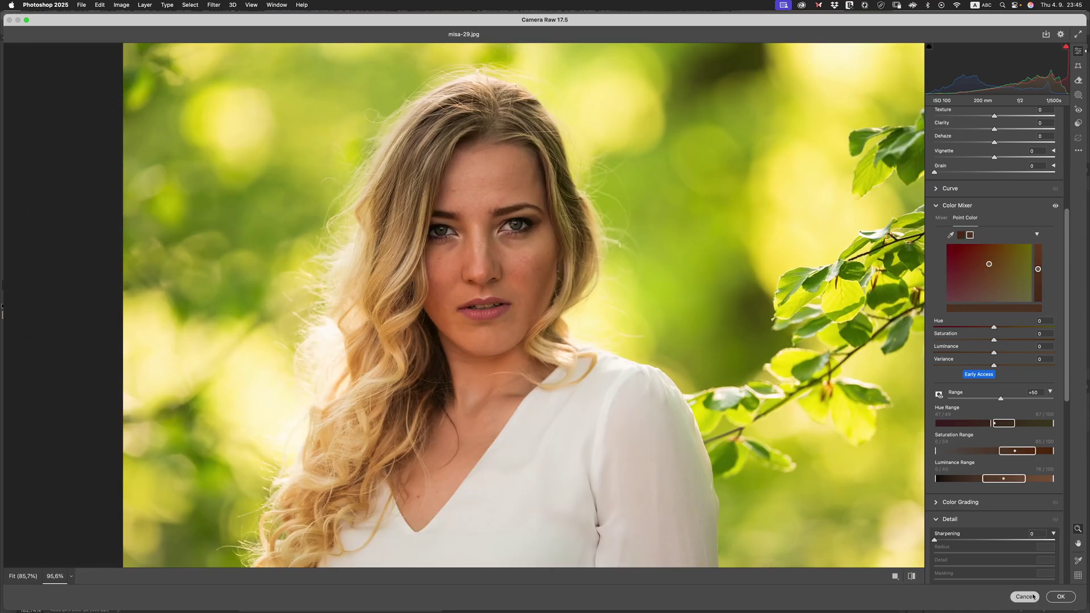
pyautogui.click(1060, 596)
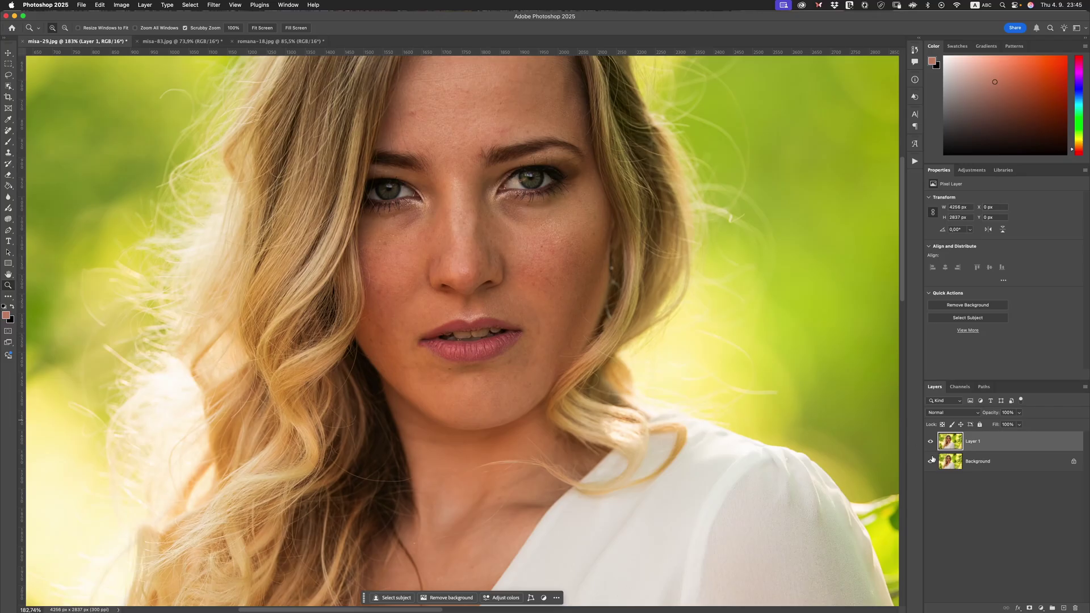
# Desaturate the orange cheek and chin patches with the Sponge tool at 16% flow
pyautogui.moveTo(443, 336); pyautogui.dragTo(401, 336)
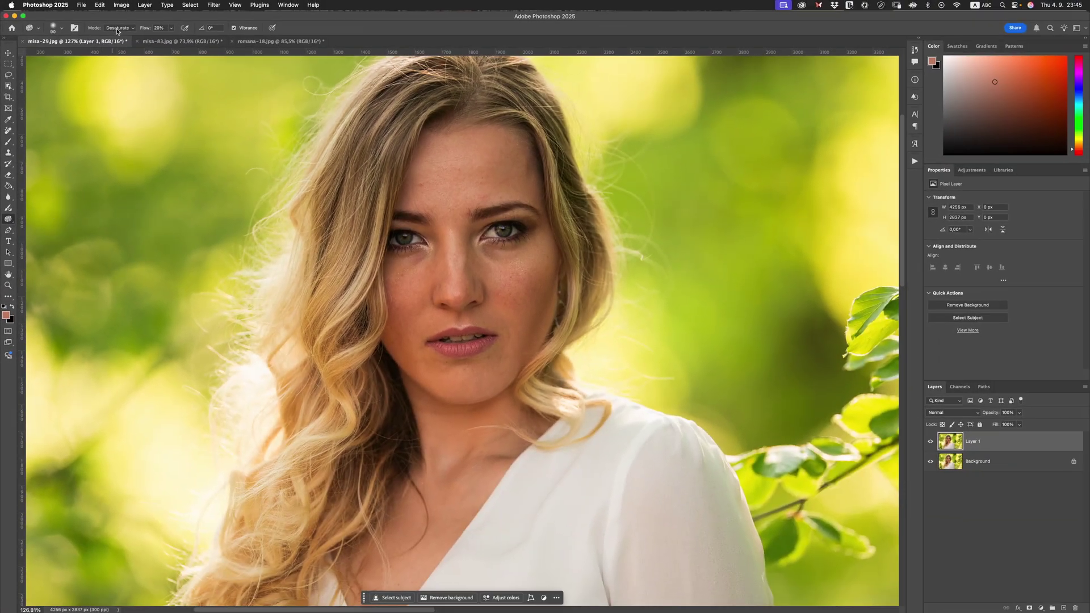
pyautogui.moveTo(148, 28); pyautogui.dragTo(129, 46)
pyautogui.moveTo(395, 319)
pyautogui.mouseDown()
pyautogui.moveTo(414, 366)
pyautogui.moveTo(392, 357)
pyautogui.mouseUp()
pyautogui.click(930, 442)
# Flatten the image from the Background layer's context menu
pyautogui.rightClick(974, 462)
pyautogui.click(924, 561)
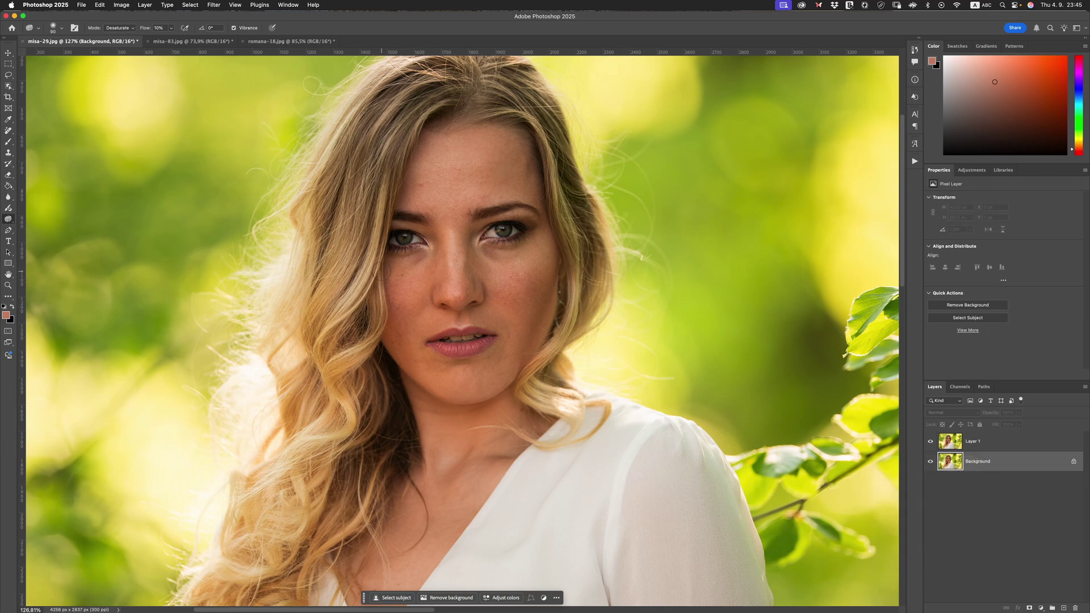
pyautogui.press('z')
pyautogui.moveTo(453, 268); pyautogui.dragTo(492, 257)
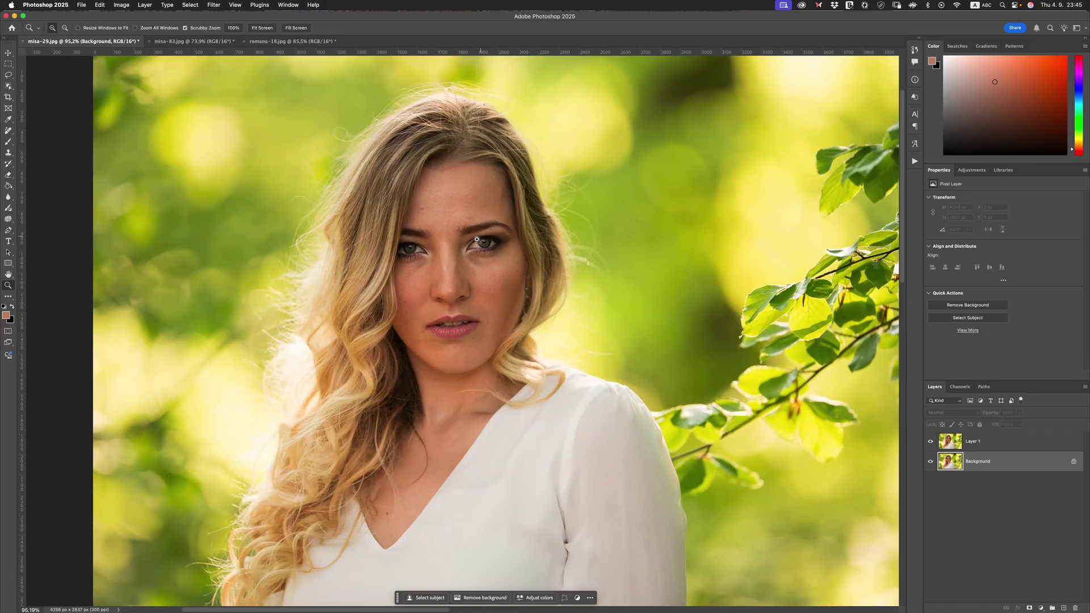